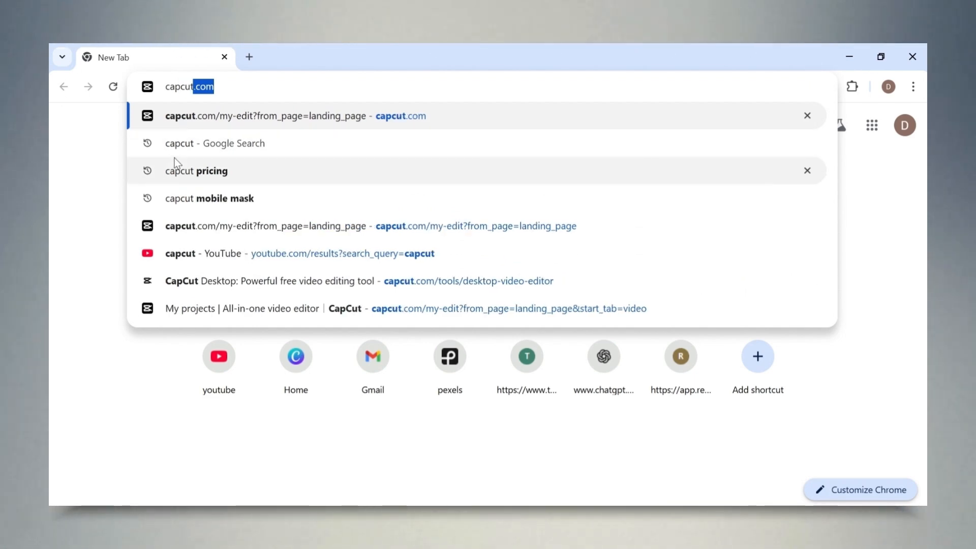
Search Google for capcut and download the Windows installer from the CapCut Desktop page
{"action": "left_click", "coordinate": [184, 148]}
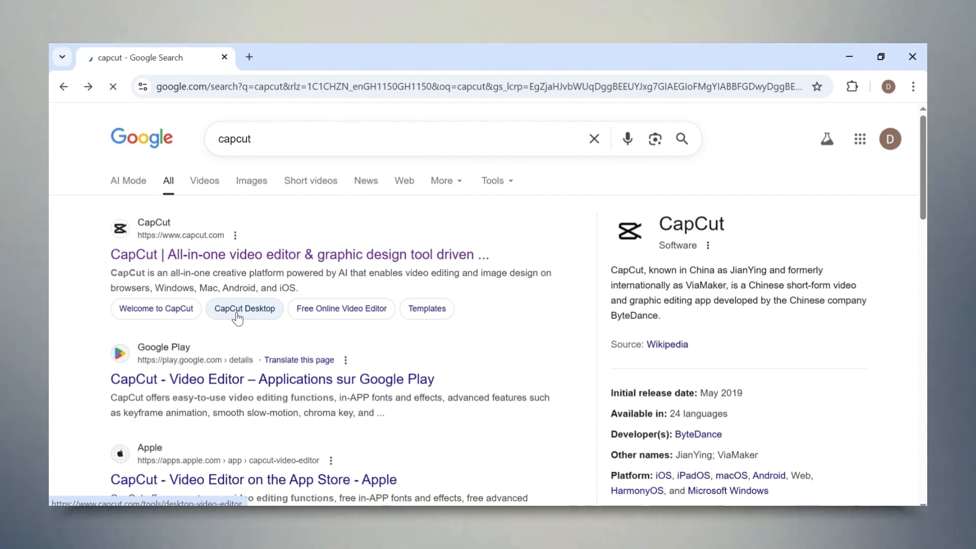
{"action": "scroll", "coordinate": [523, 209], "scroll_direction": "down", "scroll_amount": 4}
{"action": "scroll", "coordinate": [522, 209], "scroll_direction": "up", "scroll_amount": 4}
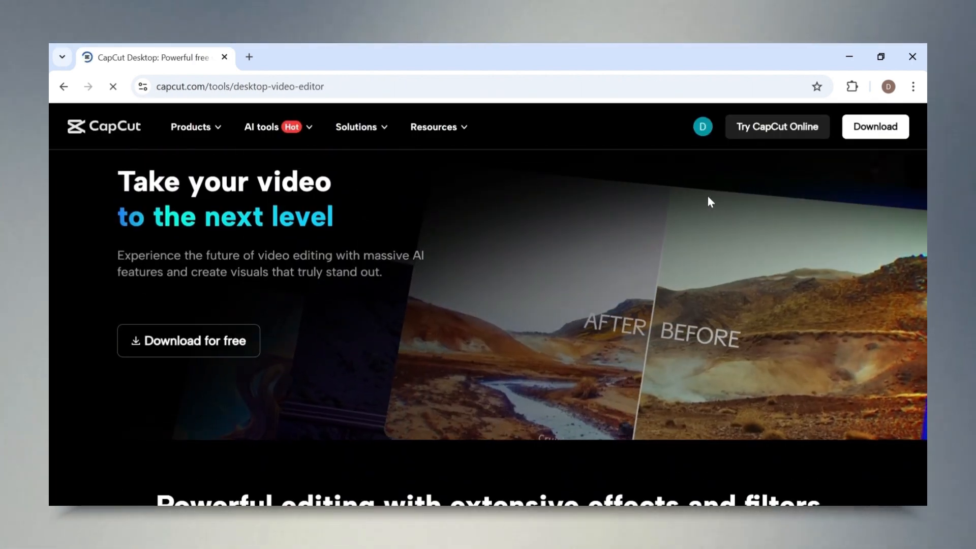
{"action": "left_click", "coordinate": [866, 132]}
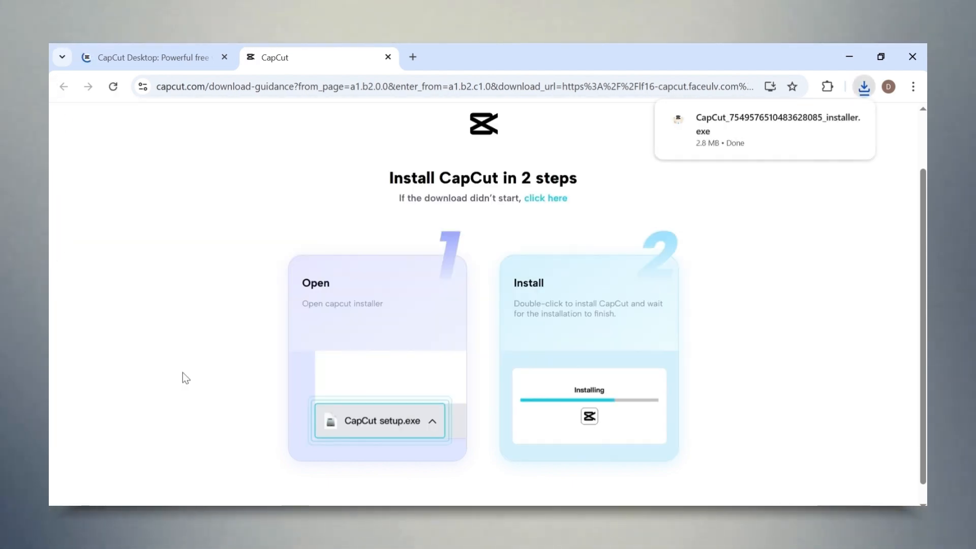
{"action": "mouse_move", "coordinate": [782, 134]}
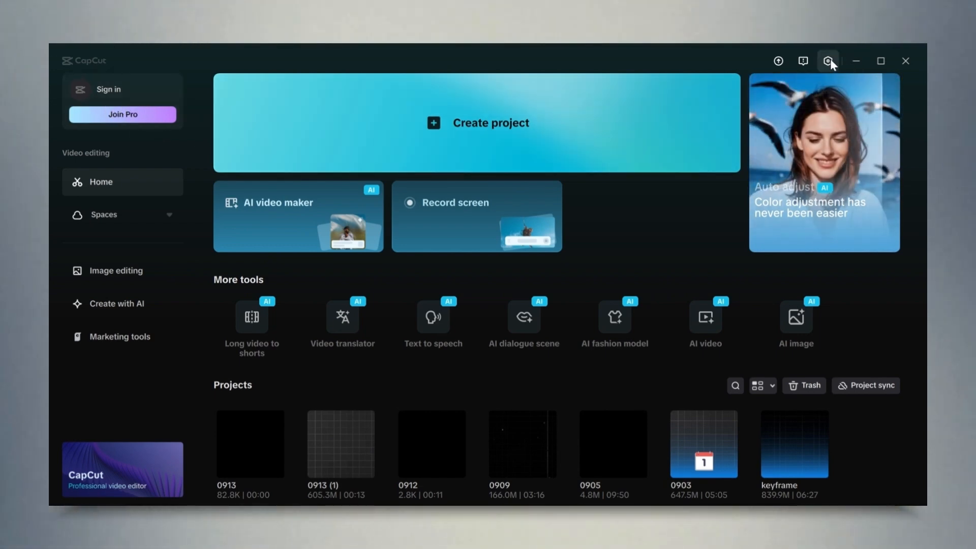
Switch to CapCut, look up the installed version and check for updates
{"action": "left_click", "coordinate": [829, 60]}
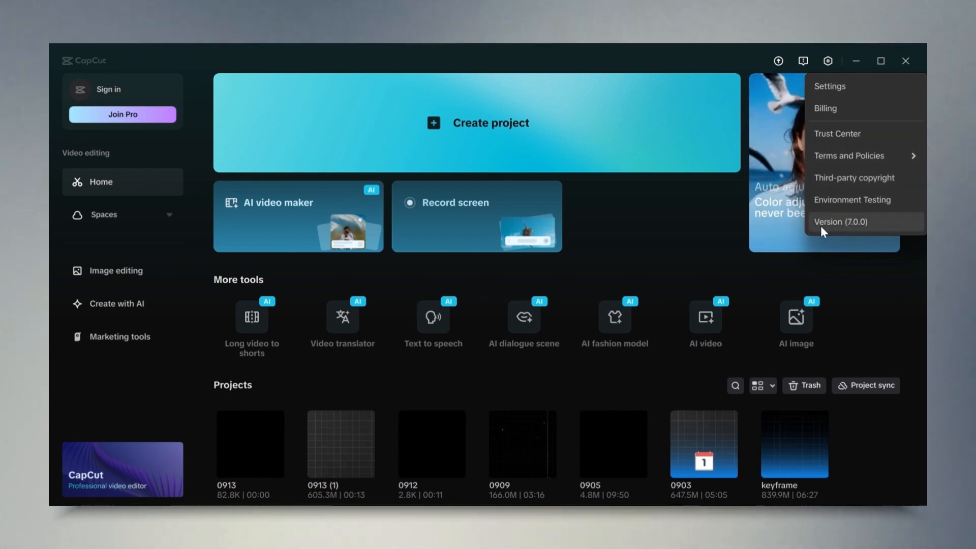
{"action": "left_click", "coordinate": [779, 60]}
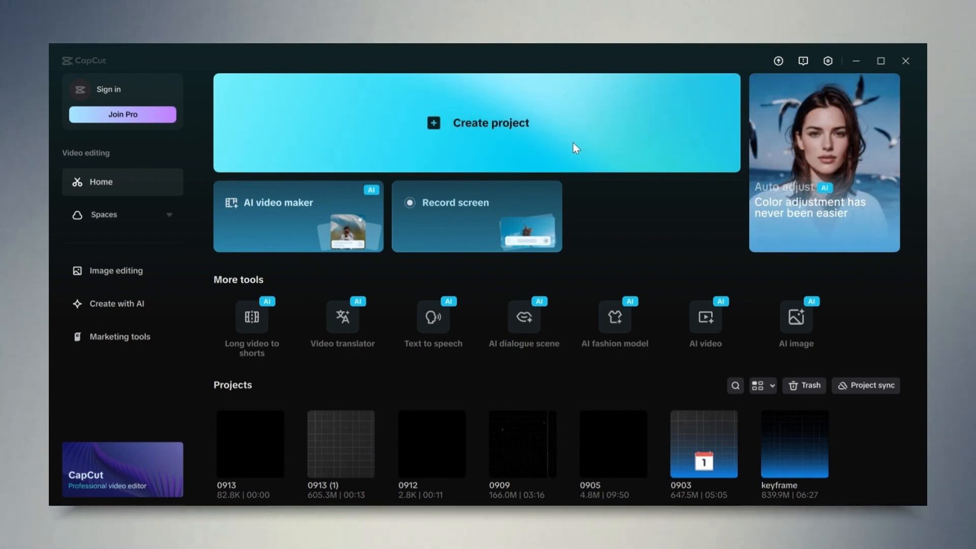
Create a new project, import 4 CAPCUT SECRETE FEATURES.mp4 and place it on the timeline
{"action": "left_click", "coordinate": [413, 148]}
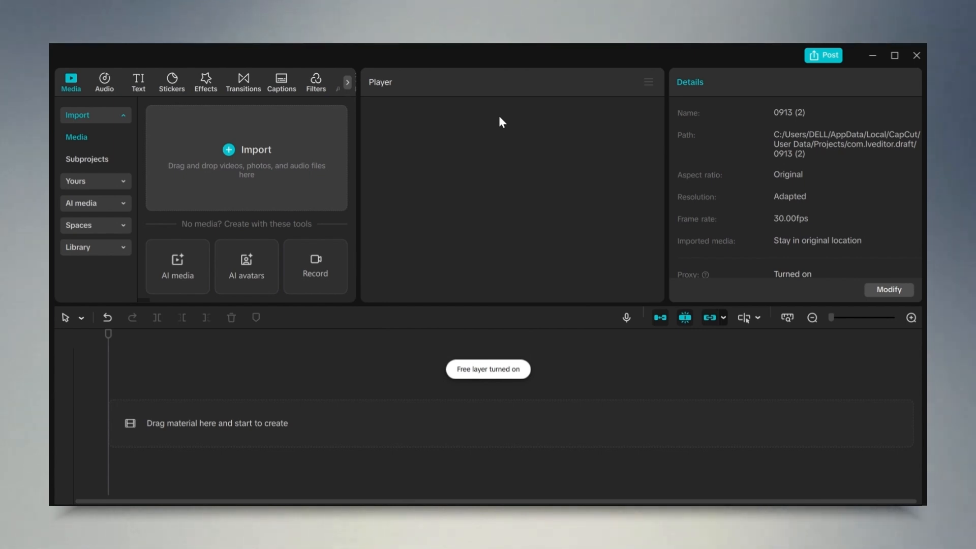
{"action": "left_click", "coordinate": [249, 162]}
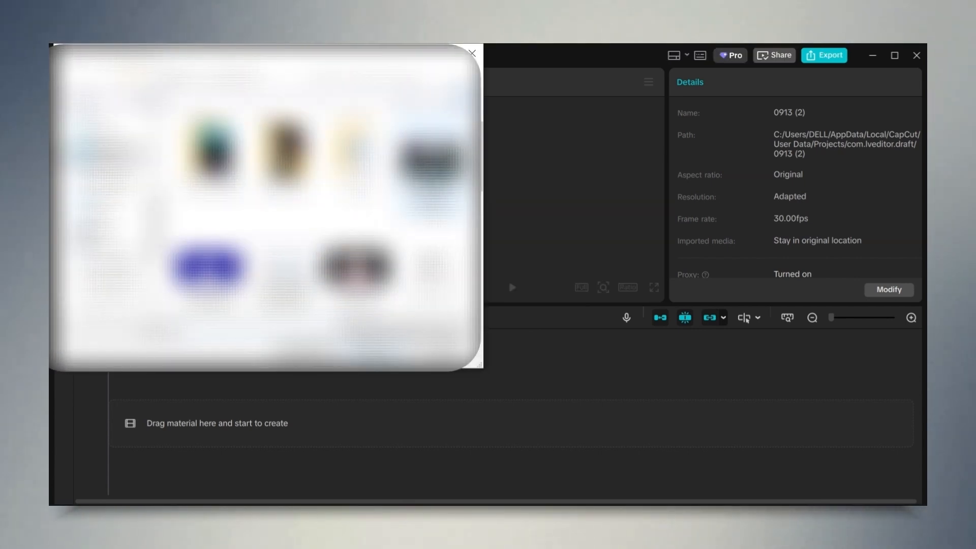
{"action": "left_click", "coordinate": [375, 355]}
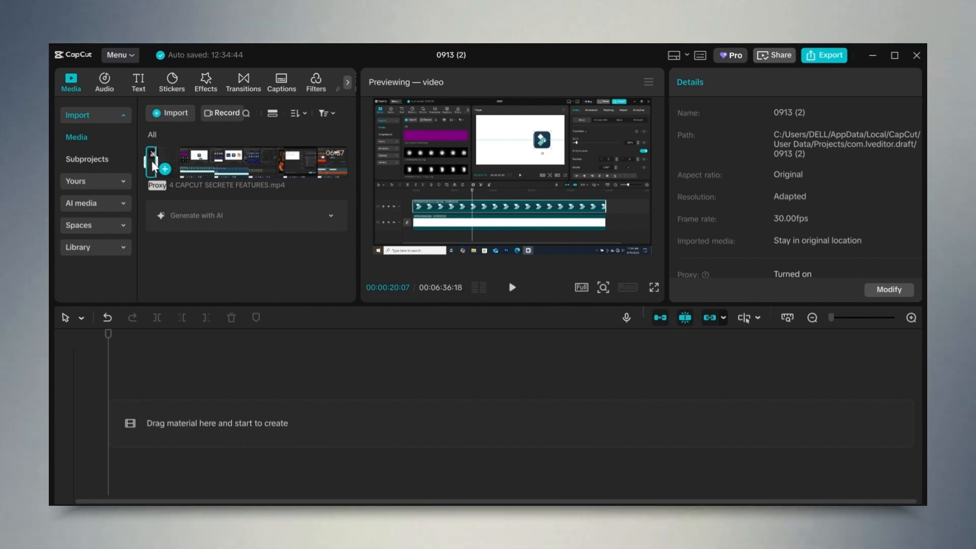
{"action": "left_click_drag", "start_coordinate": [152, 155], "coordinate": [148, 407]}
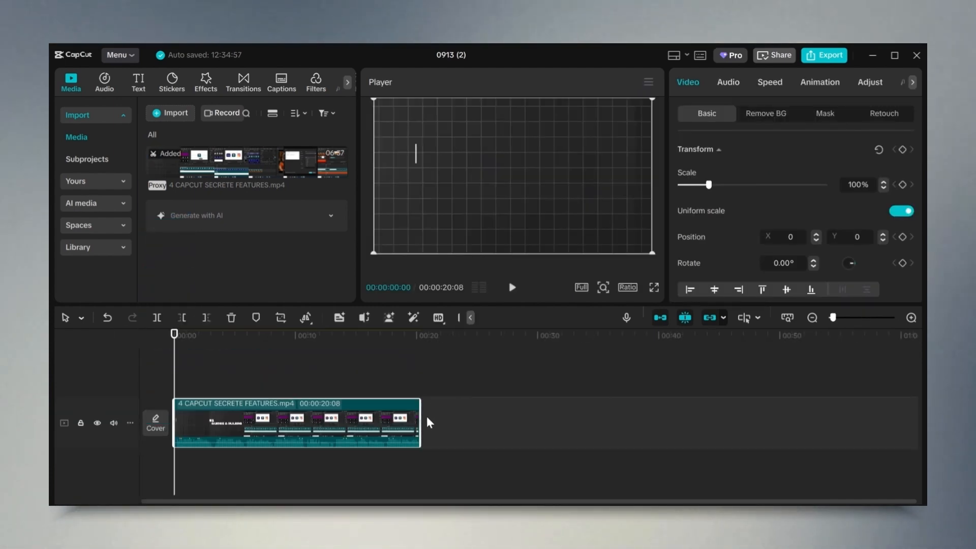
Trim the end of the clip to a length of 00:00:06:15 and place the playhead at 00:00:02:05
{"action": "left_click_drag", "start_coordinate": [421, 405], "coordinate": [254, 403]}
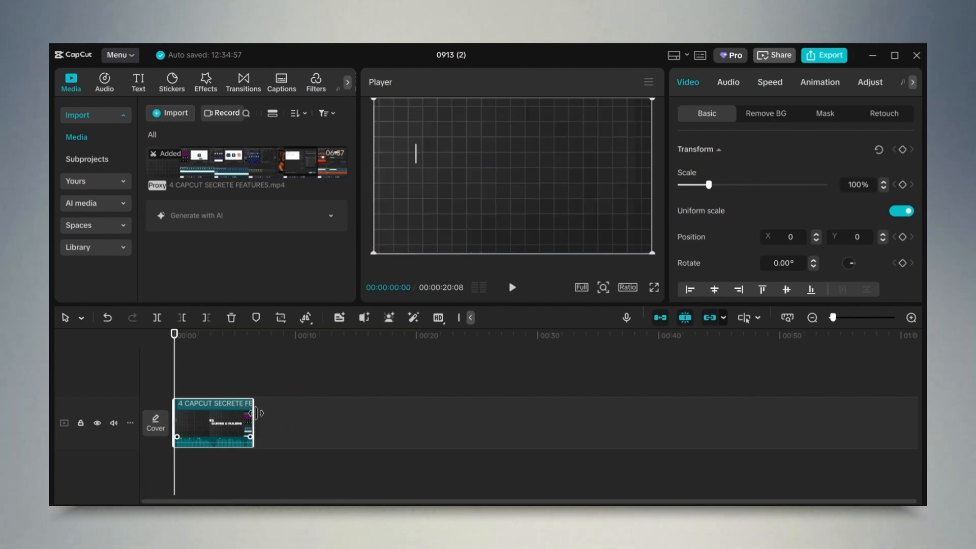
{"action": "left_click", "coordinate": [787, 318]}
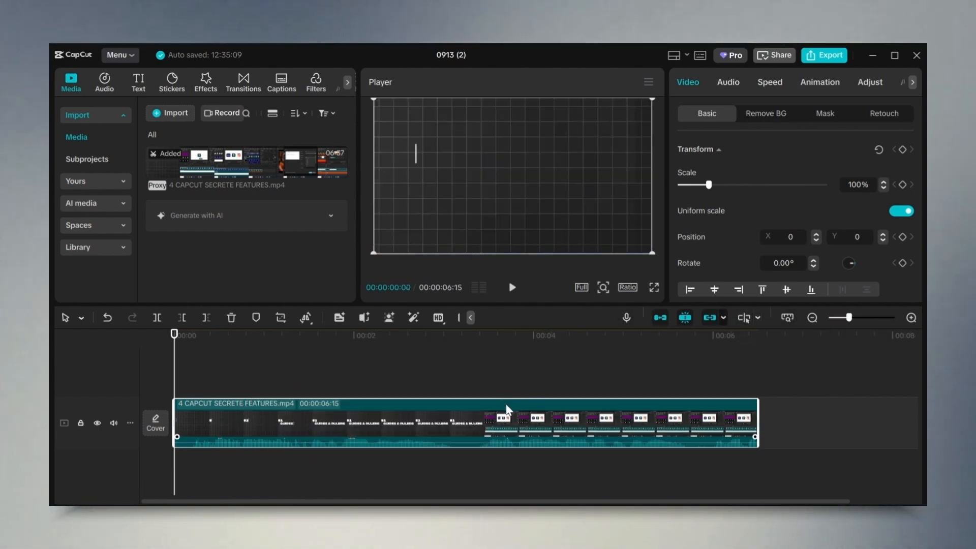
{"action": "left_click_drag", "start_coordinate": [187, 346], "coordinate": [594, 355]}
{"action": "left_click_drag", "start_coordinate": [522, 352], "coordinate": [369, 376]}
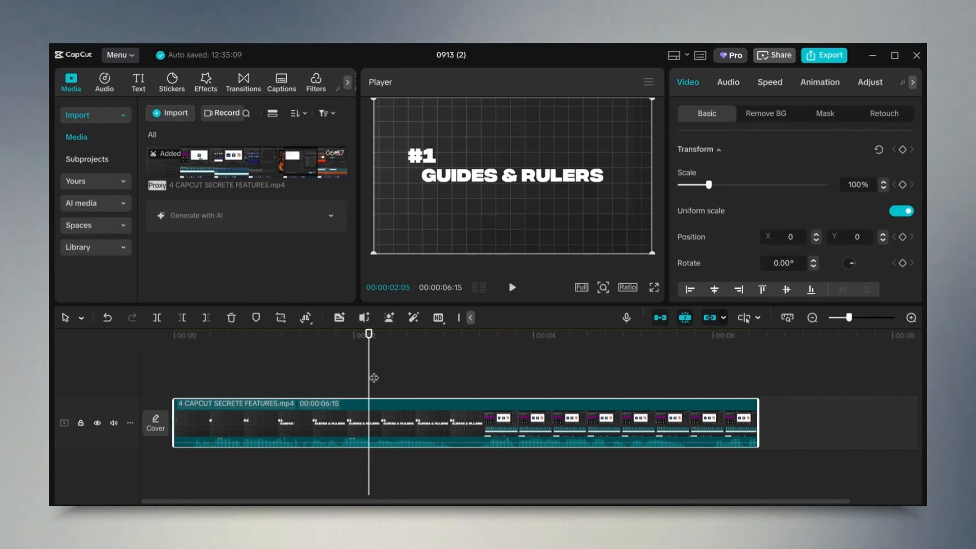
Generate English auto captions for the clip and open the caption animations for them
{"action": "left_click", "coordinate": [286, 87]}
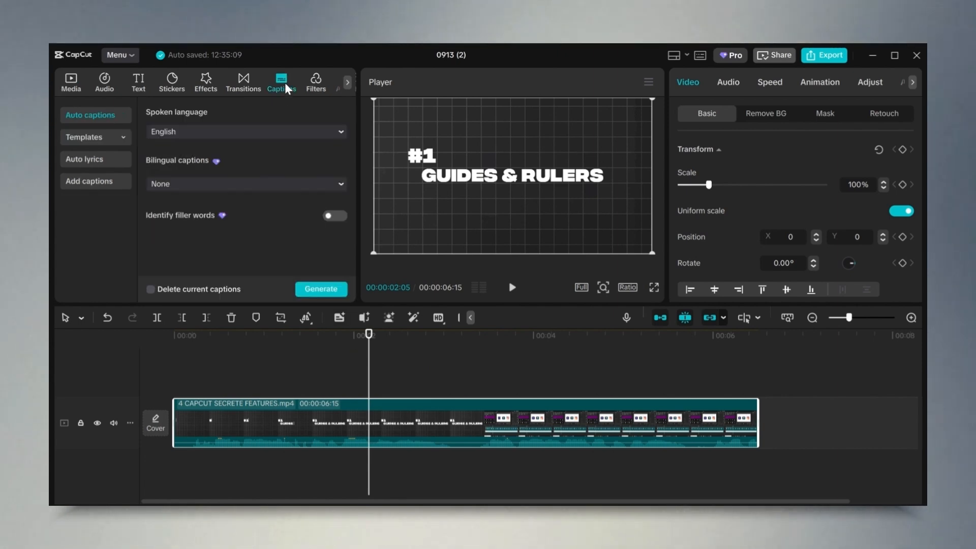
{"action": "left_click", "coordinate": [341, 292]}
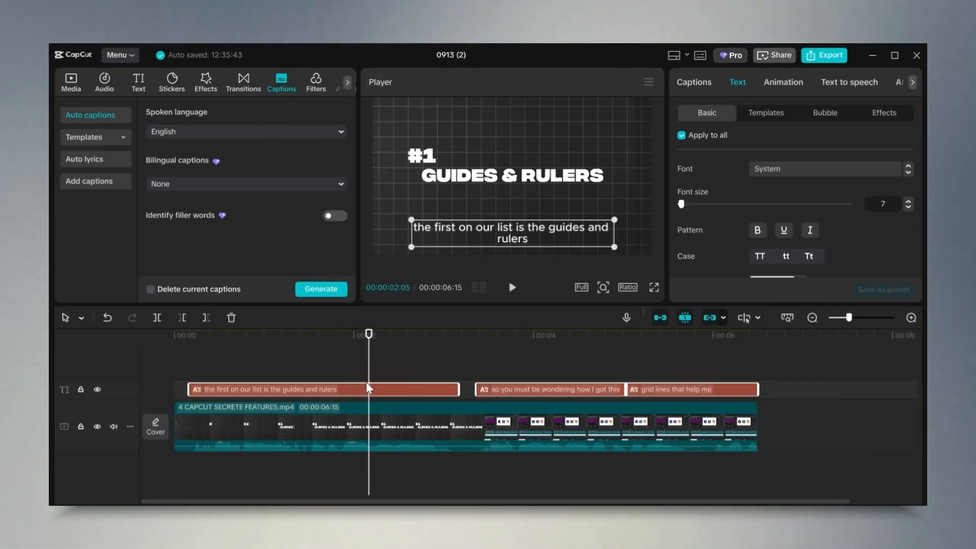
{"action": "left_click", "coordinate": [775, 88]}
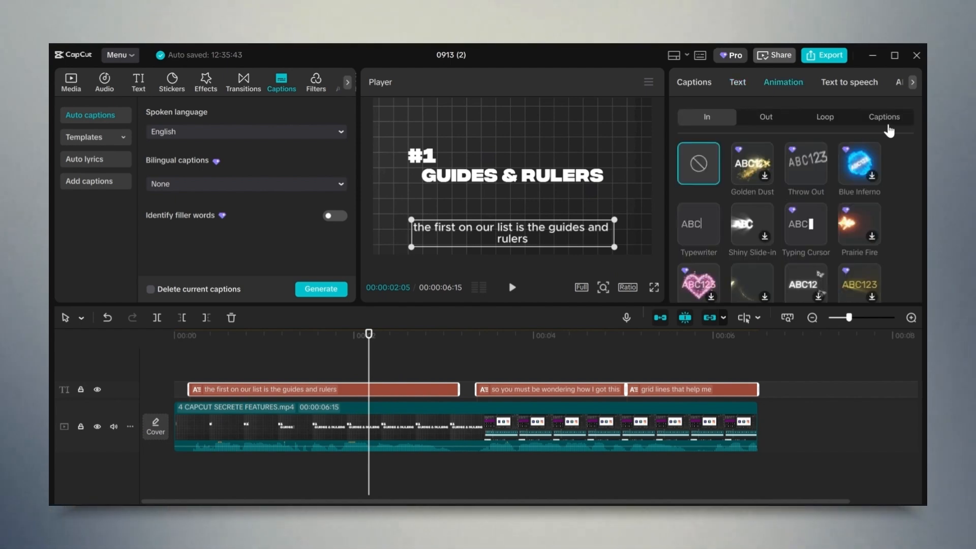
{"action": "left_click", "coordinate": [892, 120]}
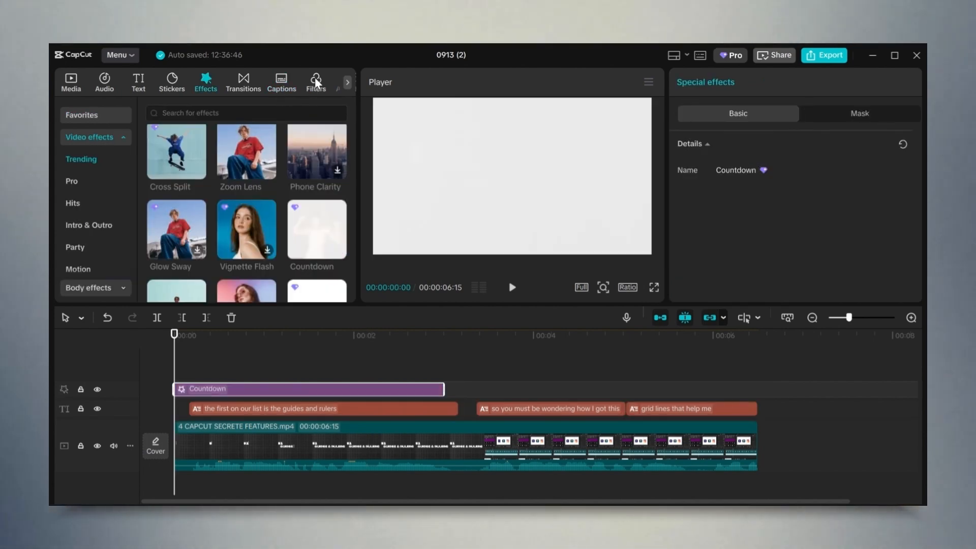
Add the featured 4K filter on a track above the Countdown effect, starting at the beginning of the timeline
{"action": "left_click", "coordinate": [316, 83]}
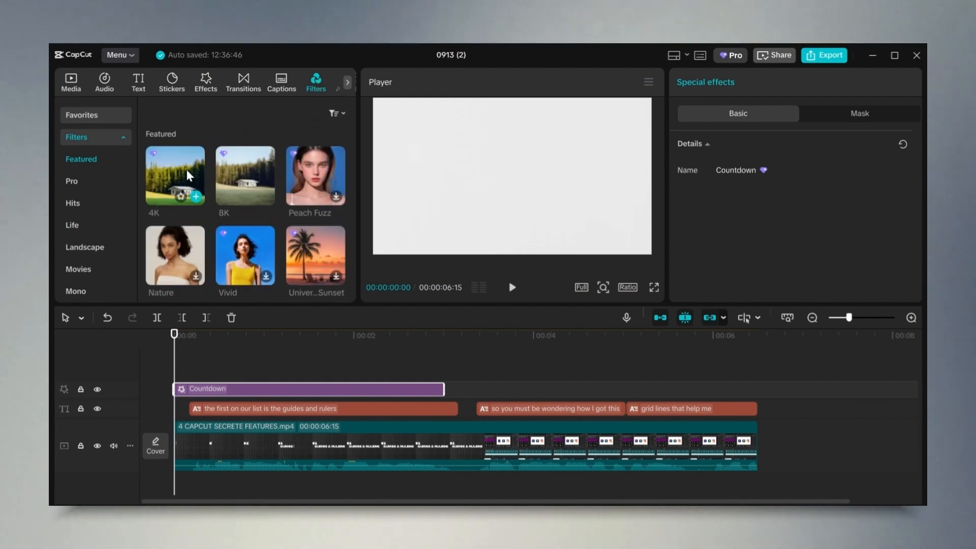
{"action": "left_click_drag", "start_coordinate": [189, 176], "coordinate": [168, 375]}
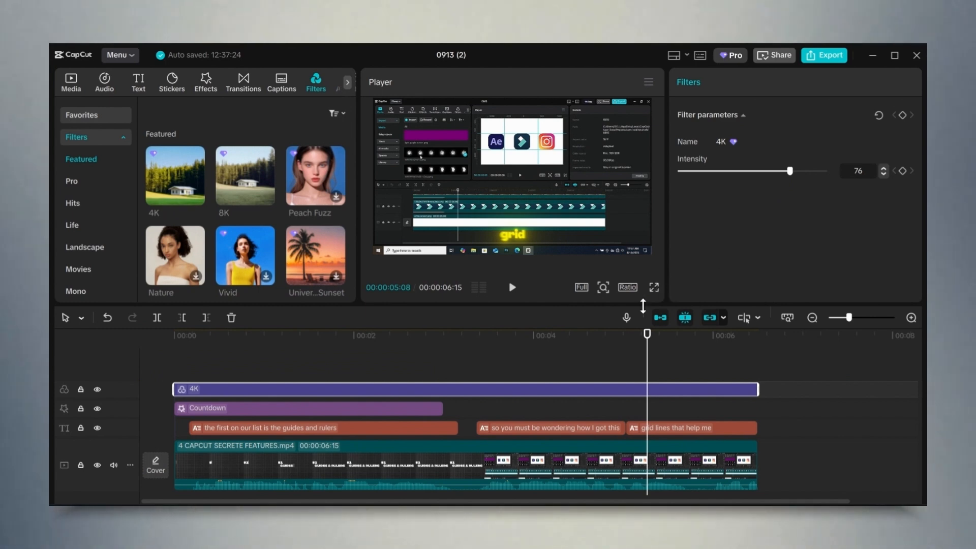
{"action": "scroll", "coordinate": [569, 424], "scroll_direction": "down", "scroll_amount": 1}
Try to export the project, review the list of Pro features in use and return to editing
{"action": "left_click", "coordinate": [809, 56]}
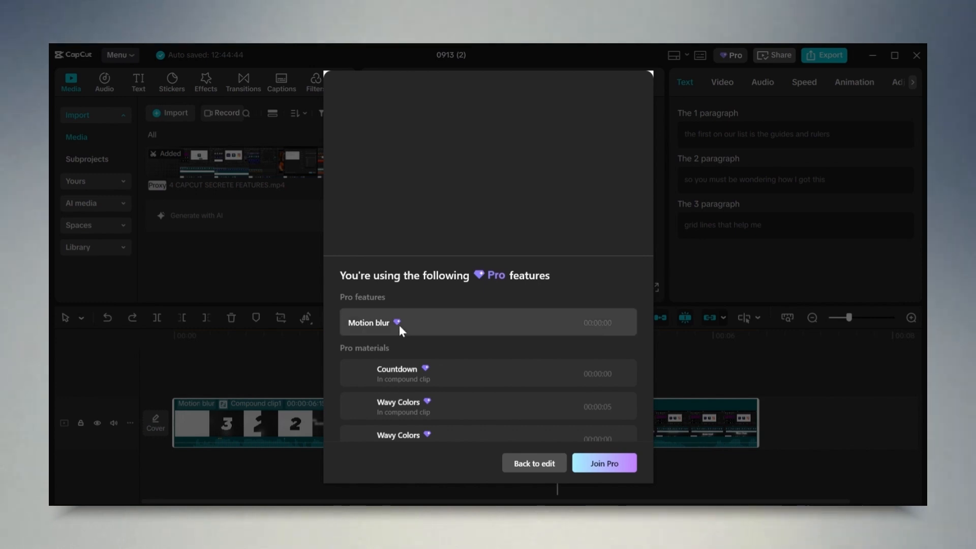
{"action": "scroll", "coordinate": [405, 333], "scroll_direction": "down", "scroll_amount": 3}
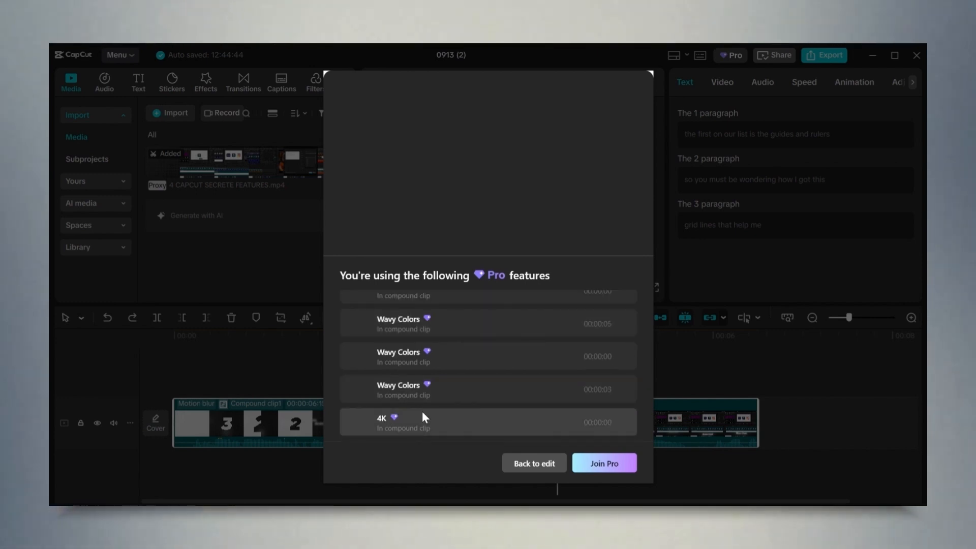
{"action": "scroll", "coordinate": [422, 407], "scroll_direction": "up", "scroll_amount": 3}
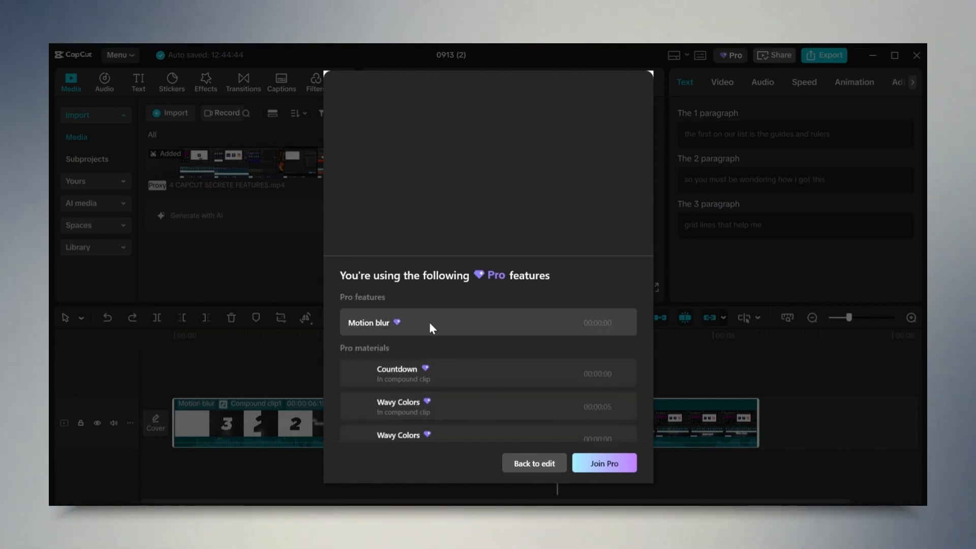
{"action": "scroll", "coordinate": [428, 426], "scroll_direction": "down", "scroll_amount": 3}
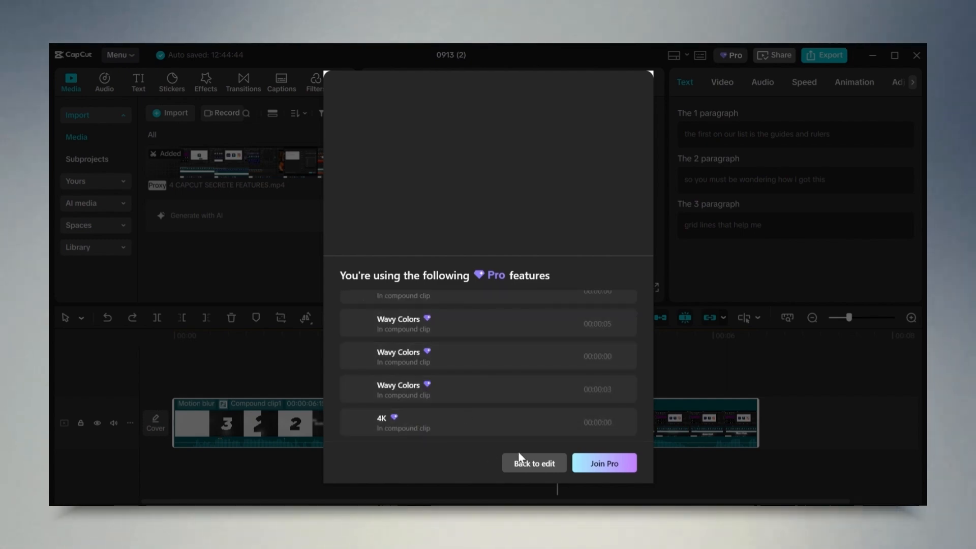
{"action": "left_click", "coordinate": [530, 463]}
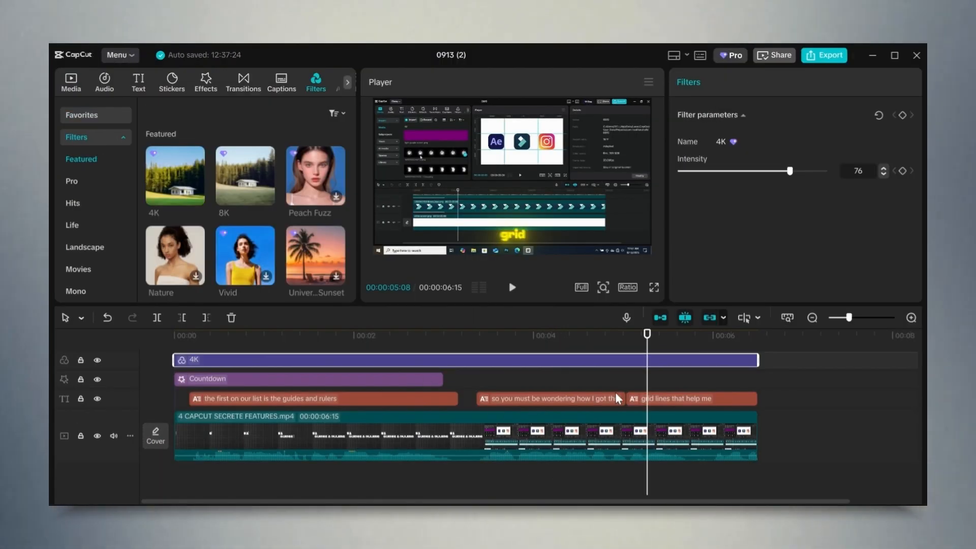
Combine the filter, effect, captions and video on the timeline into one compound clip
{"action": "left_click_drag", "start_coordinate": [822, 451], "coordinate": [153, 345]}
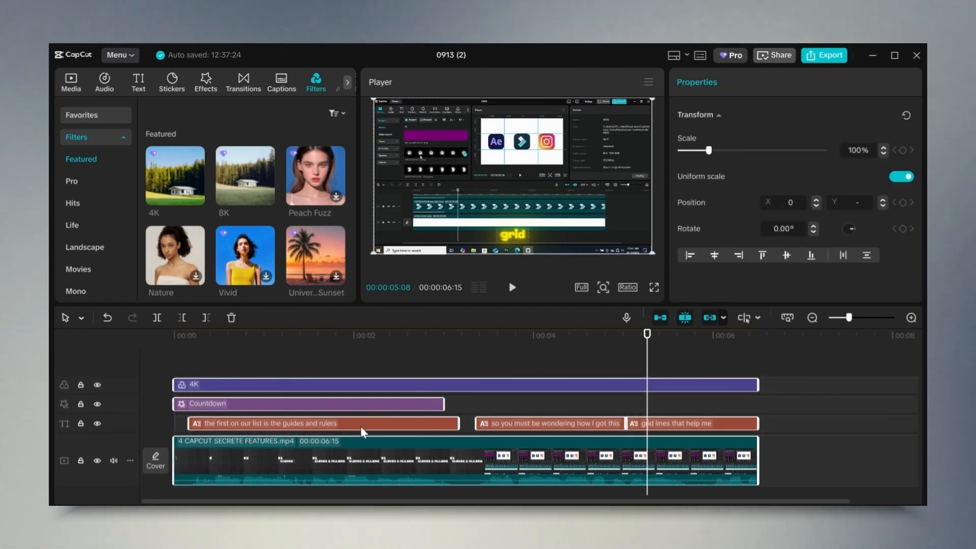
{"action": "right_click", "coordinate": [369, 464]}
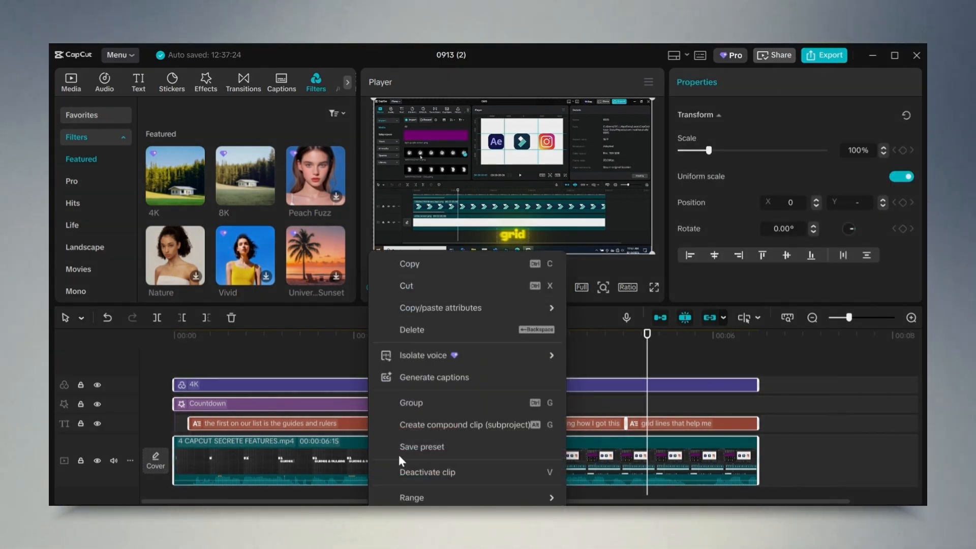
{"action": "left_click", "coordinate": [438, 426]}
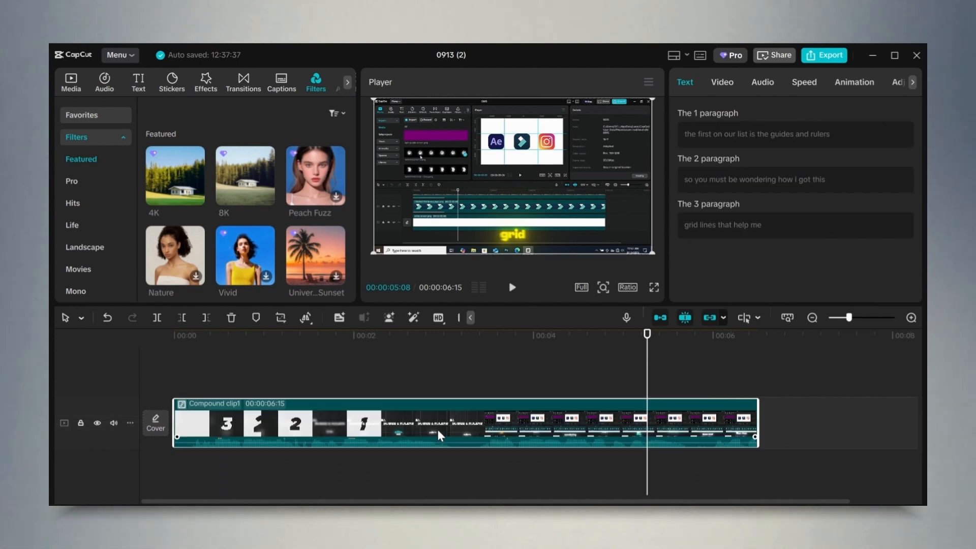
Apply motion blur to the compound clip with Blur set to 0 and place the playhead at 00:00:04:08
{"action": "left_click", "coordinate": [722, 82]}
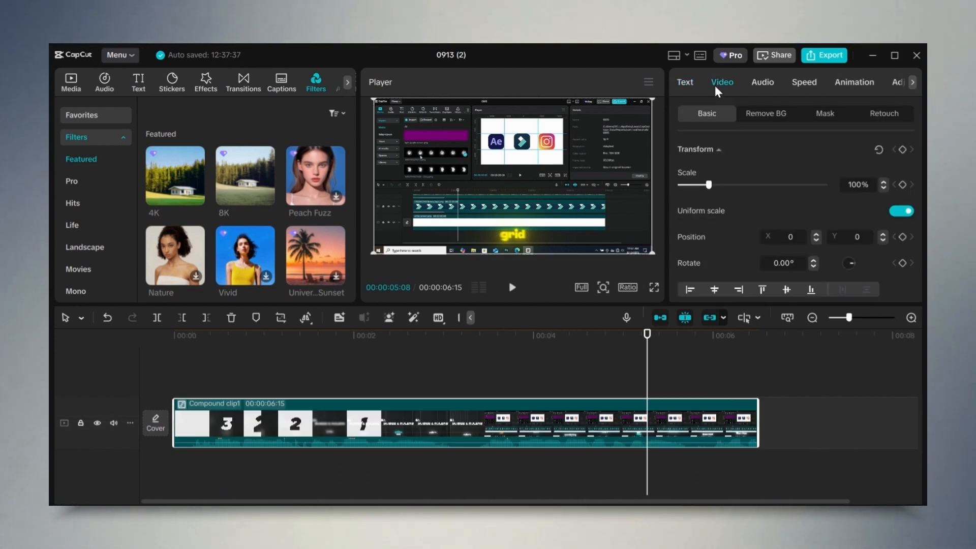
{"action": "scroll", "coordinate": [805, 212], "scroll_direction": "down", "scroll_amount": 5}
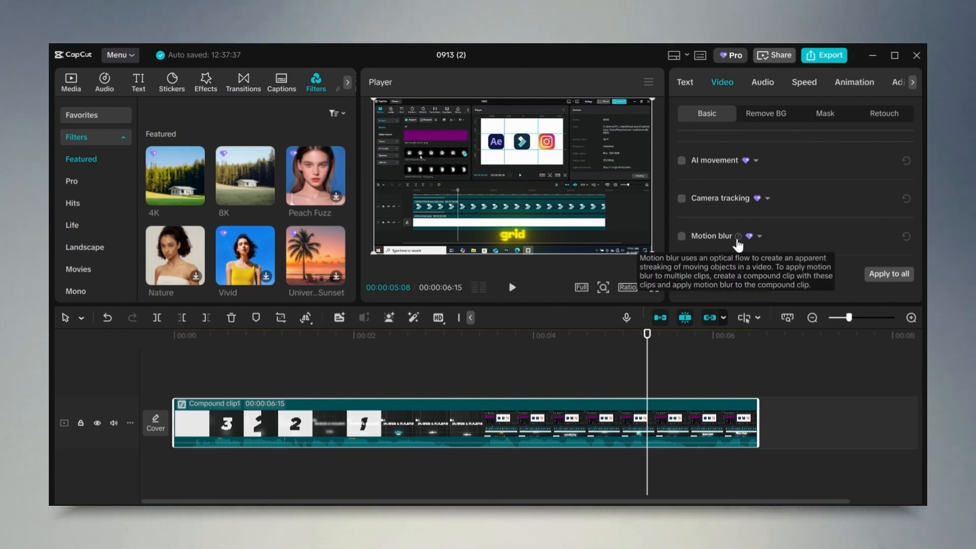
{"action": "left_click", "coordinate": [682, 237]}
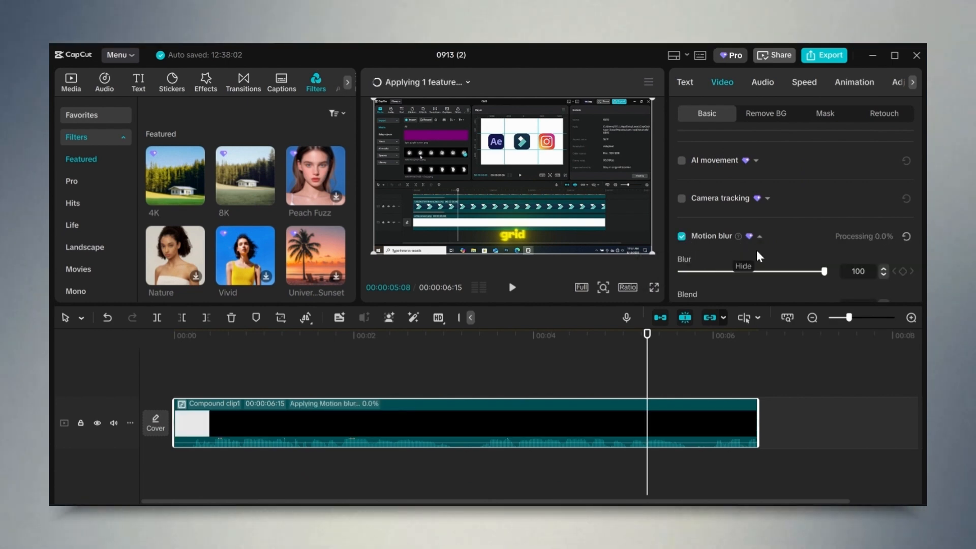
{"action": "left_click_drag", "start_coordinate": [824, 271], "coordinate": [810, 273]}
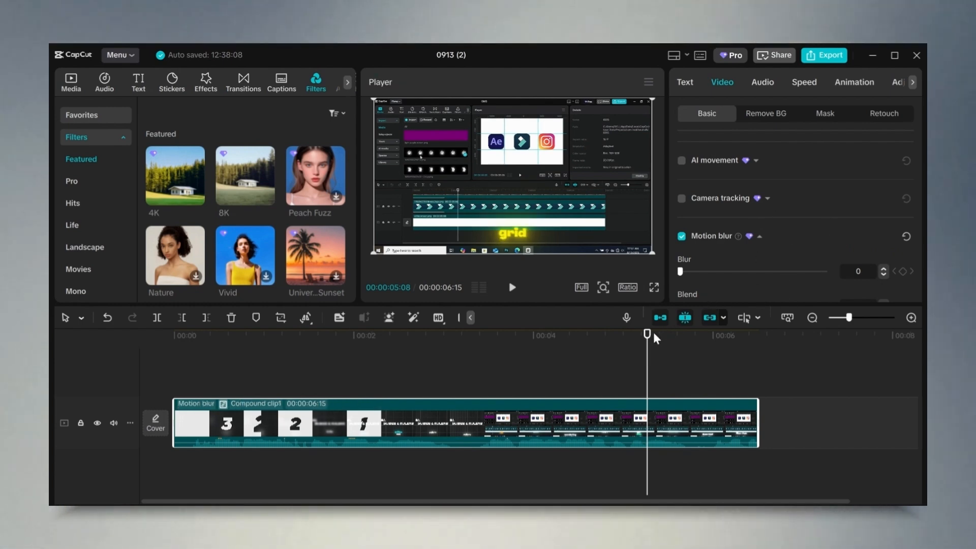
{"action": "left_click_drag", "start_coordinate": [682, 348], "coordinate": [587, 400]}
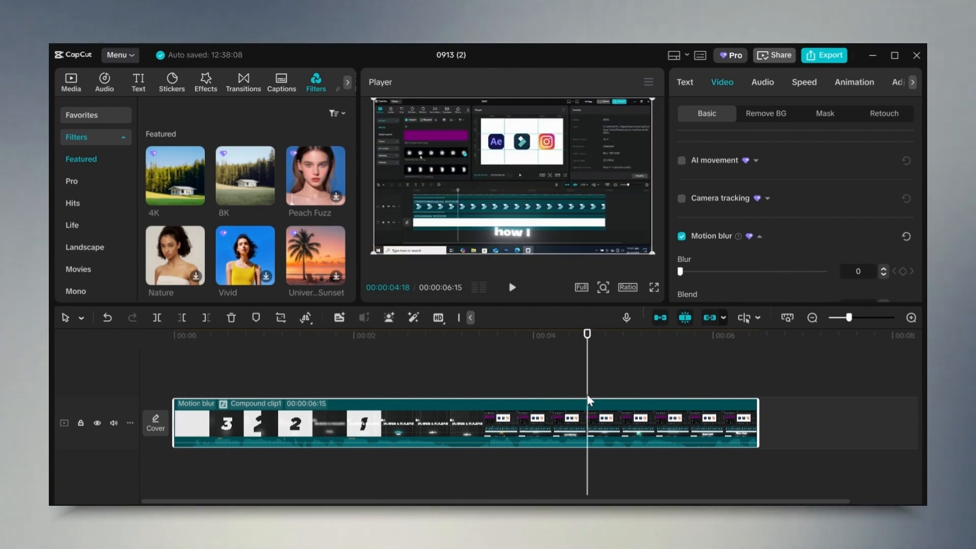
{"action": "left_click_drag", "start_coordinate": [559, 363], "coordinate": [558, 363]}
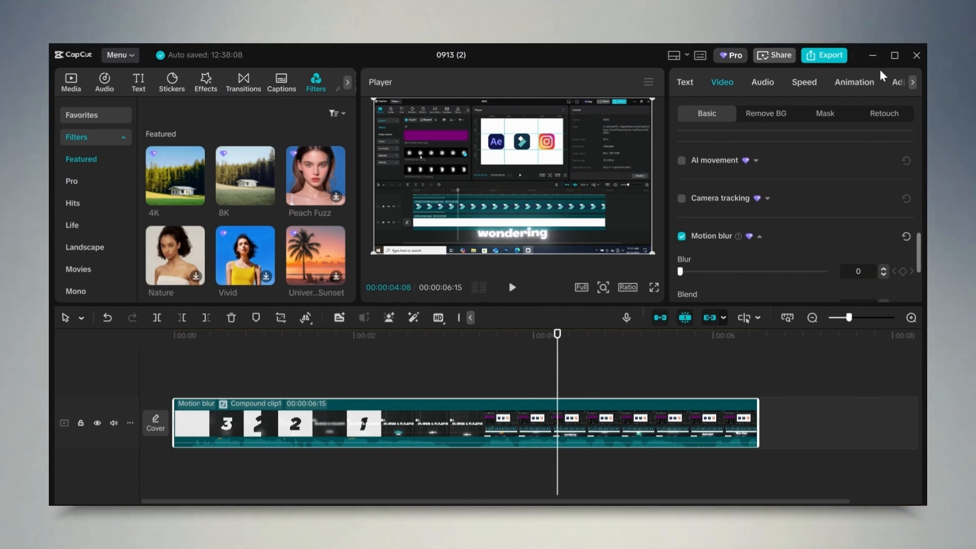
Switch to File Explorer and open the DELL user folder inside Users on Local Disk (C:)
{"action": "left_click", "coordinate": [873, 55]}
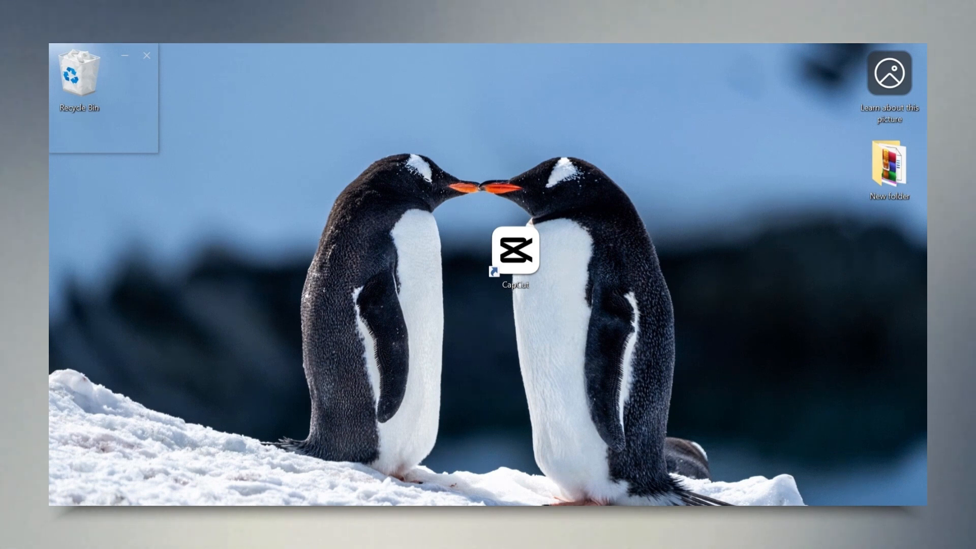
{"action": "key", "text": "super+e"}
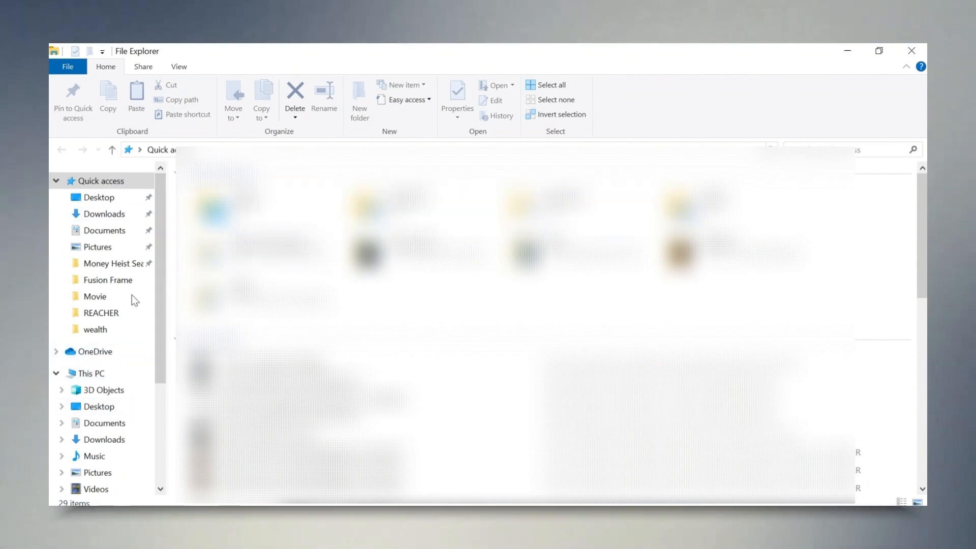
{"action": "left_click", "coordinate": [91, 375]}
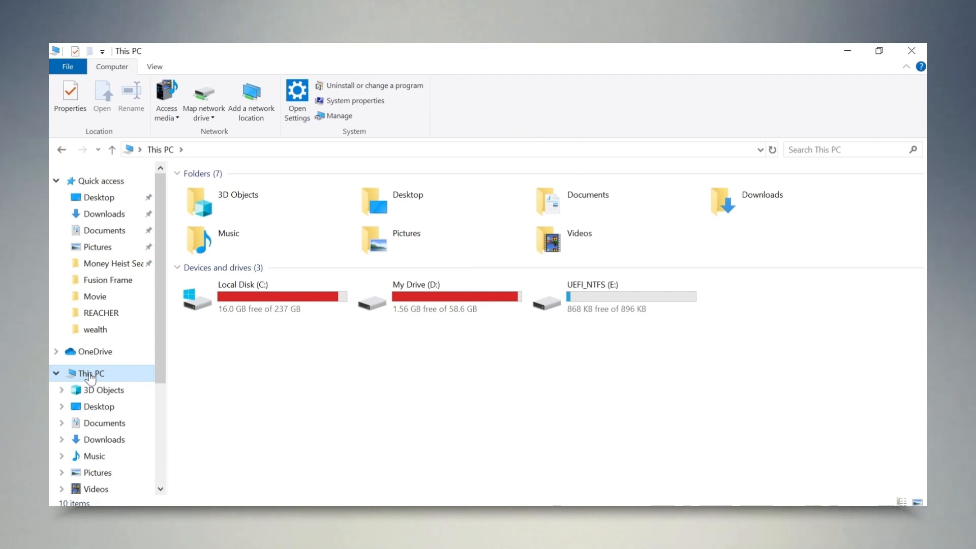
{"action": "double_click", "coordinate": [262, 299]}
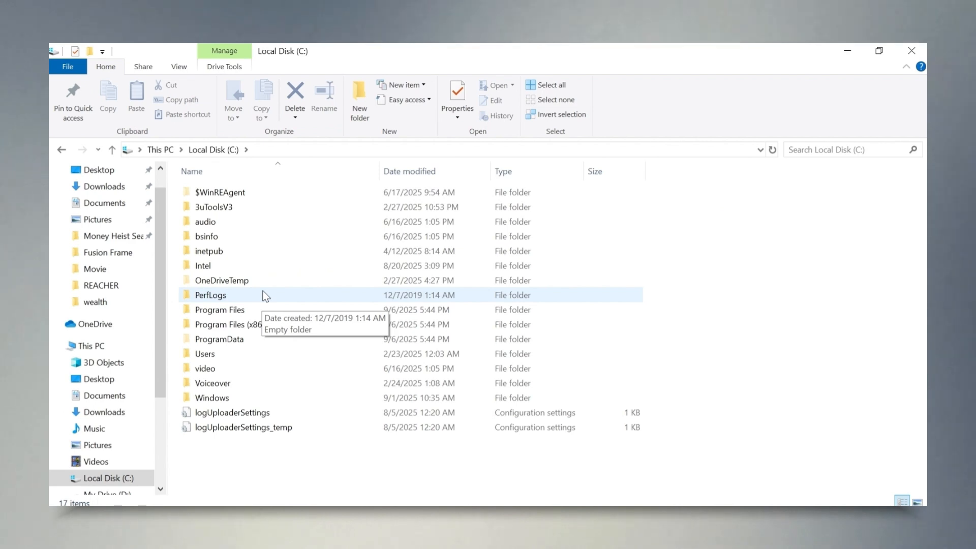
{"action": "double_click", "coordinate": [218, 356]}
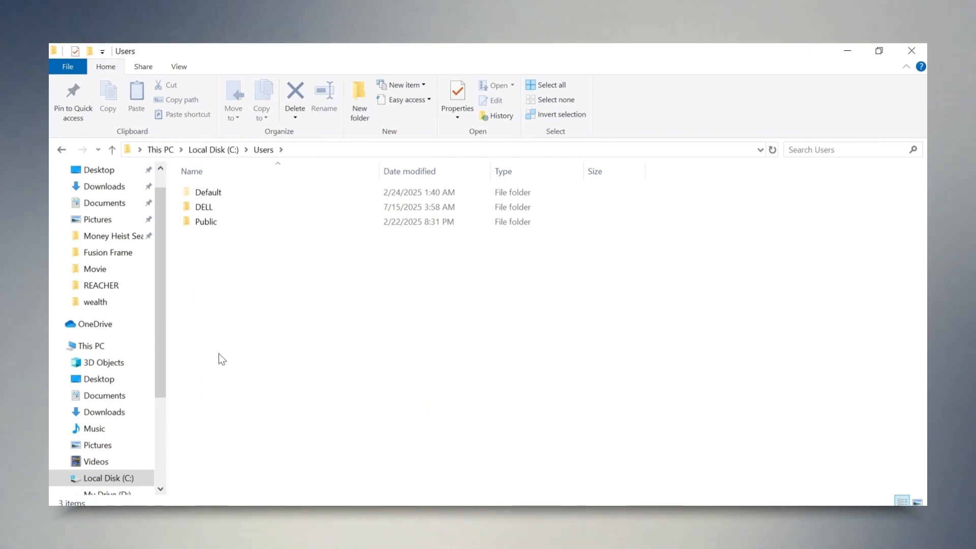
{"action": "double_click", "coordinate": [227, 209]}
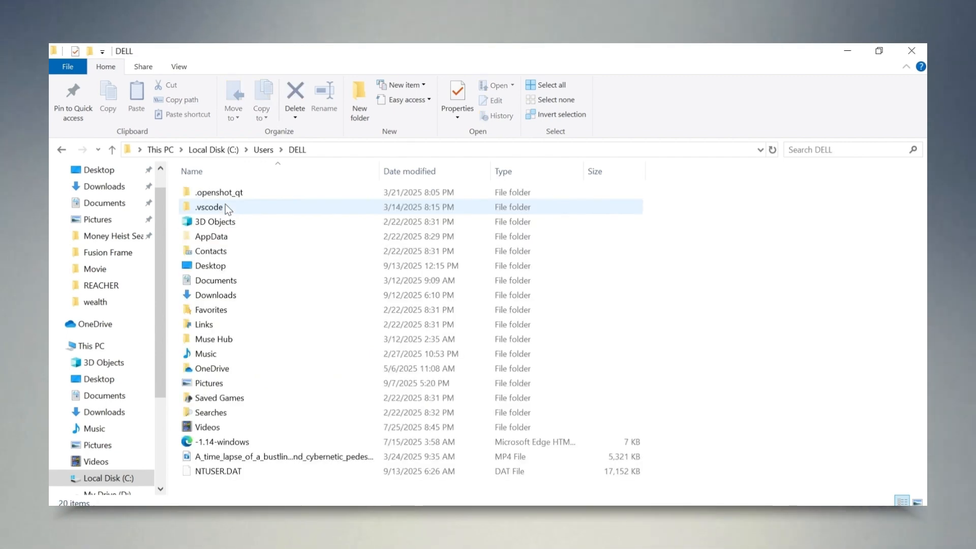
Turn the display of hidden items off and back on in the DELL user folder
{"action": "mouse_move", "coordinate": [225, 204]}
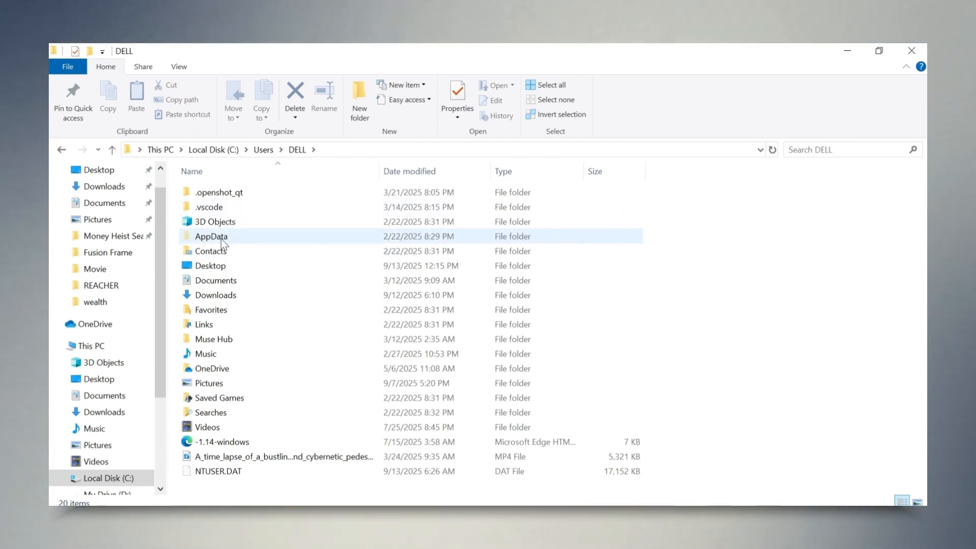
{"action": "mouse_move", "coordinate": [214, 237]}
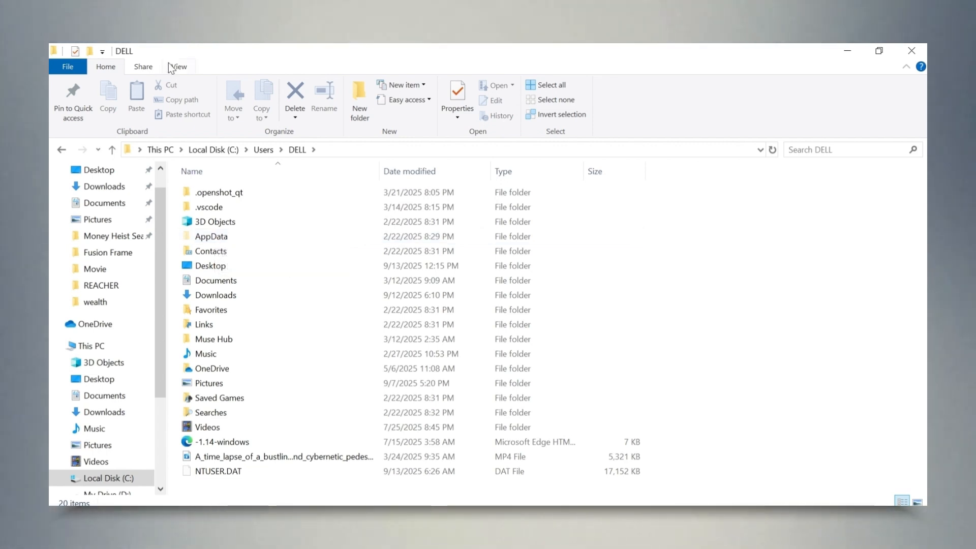
{"action": "left_click", "coordinate": [190, 67]}
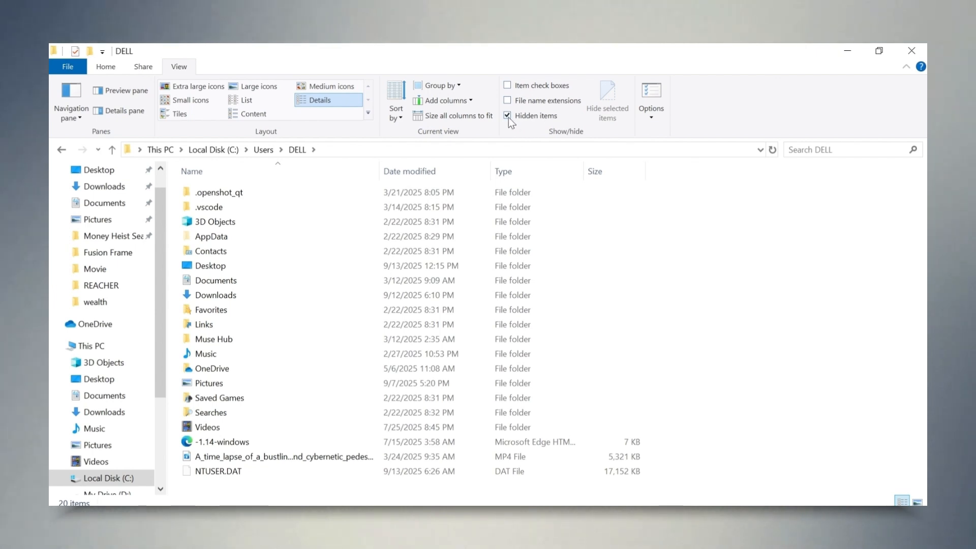
{"action": "left_click", "coordinate": [508, 116]}
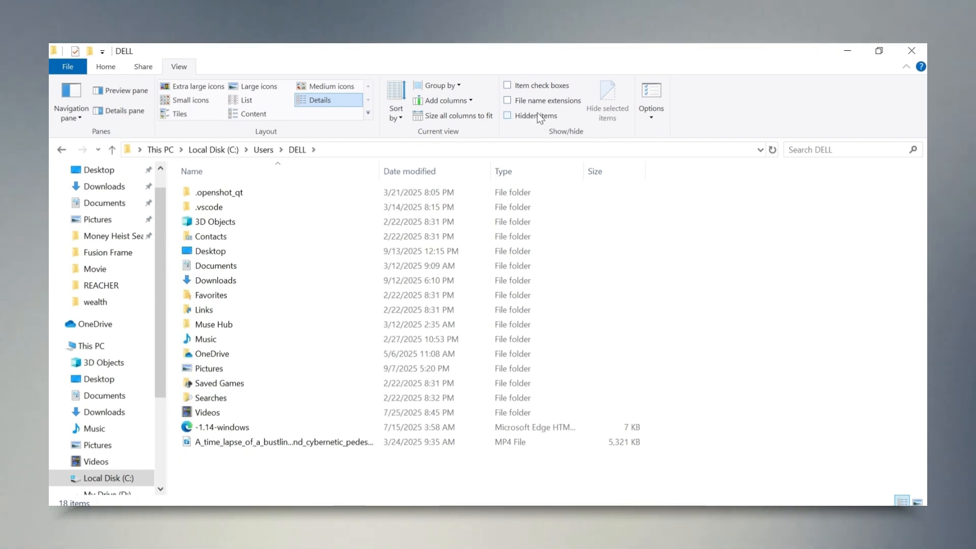
{"action": "left_click", "coordinate": [508, 116]}
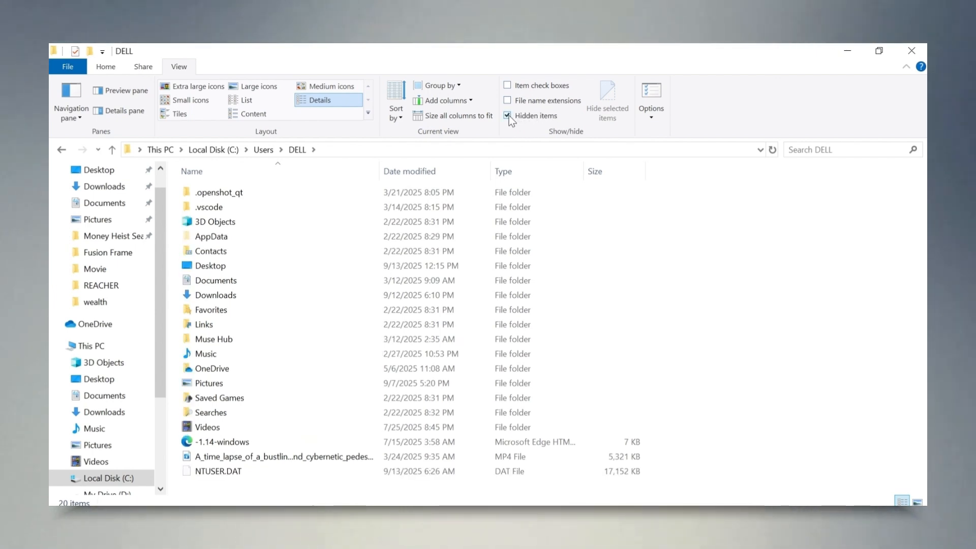
Navigate from the DELL folder through AppData, Local and CapCut to the User Data folder
{"action": "double_click", "coordinate": [220, 238]}
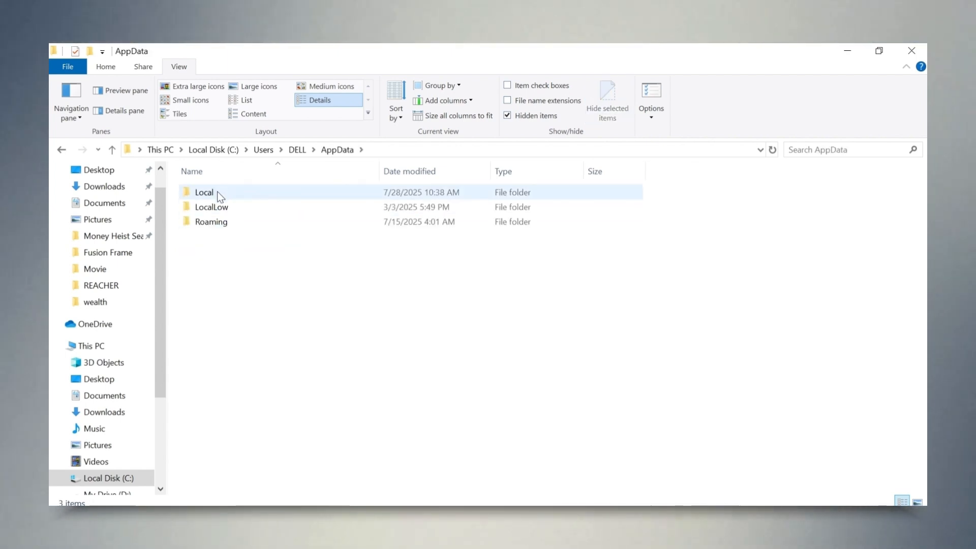
{"action": "double_click", "coordinate": [216, 190]}
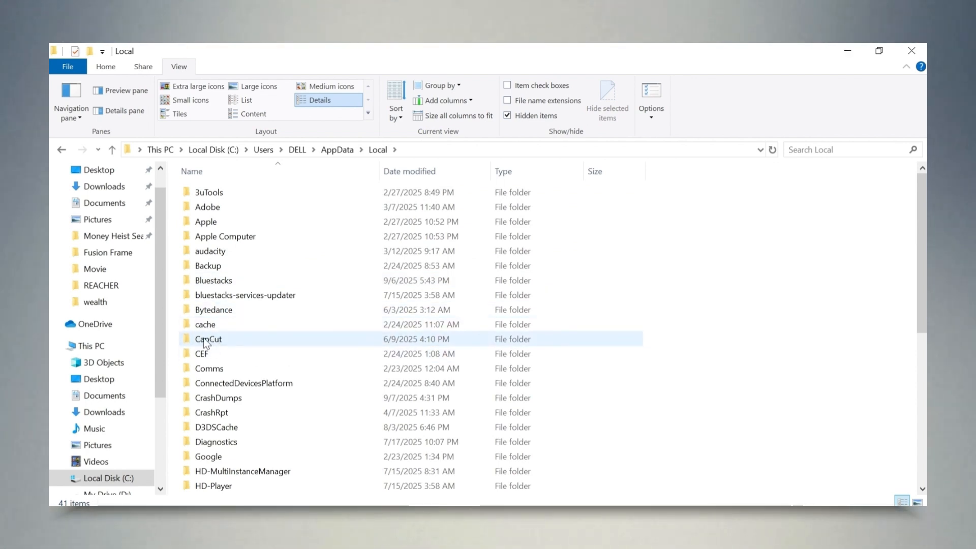
{"action": "double_click", "coordinate": [206, 339]}
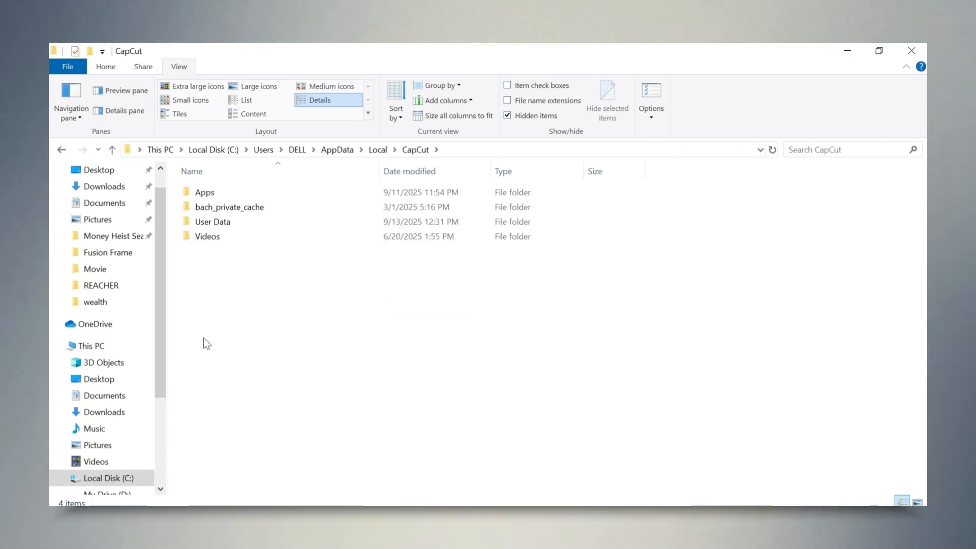
{"action": "double_click", "coordinate": [230, 221]}
{"action": "left_click", "coordinate": [239, 223]}
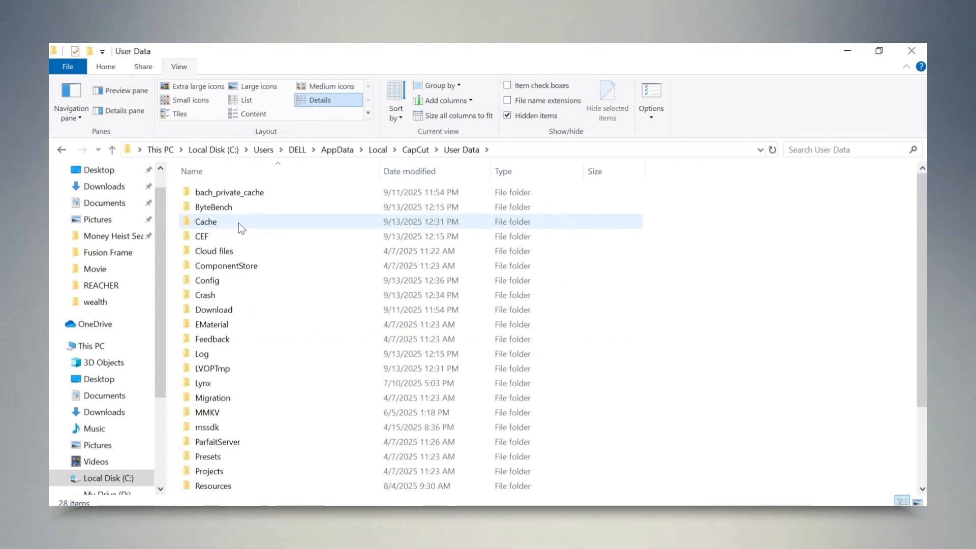
Open the MotionBlurCache folder inside Cache and play the rendered video fdd7cc71af8e3dae6d4db339489b64c9_1
{"action": "double_click", "coordinate": [239, 222]}
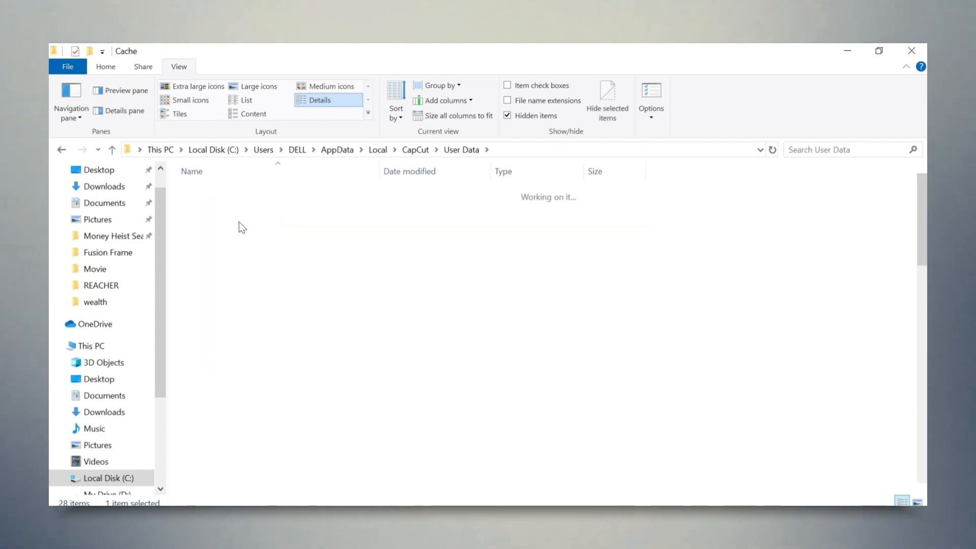
{"action": "scroll", "coordinate": [239, 223], "scroll_direction": "down", "scroll_amount": 8}
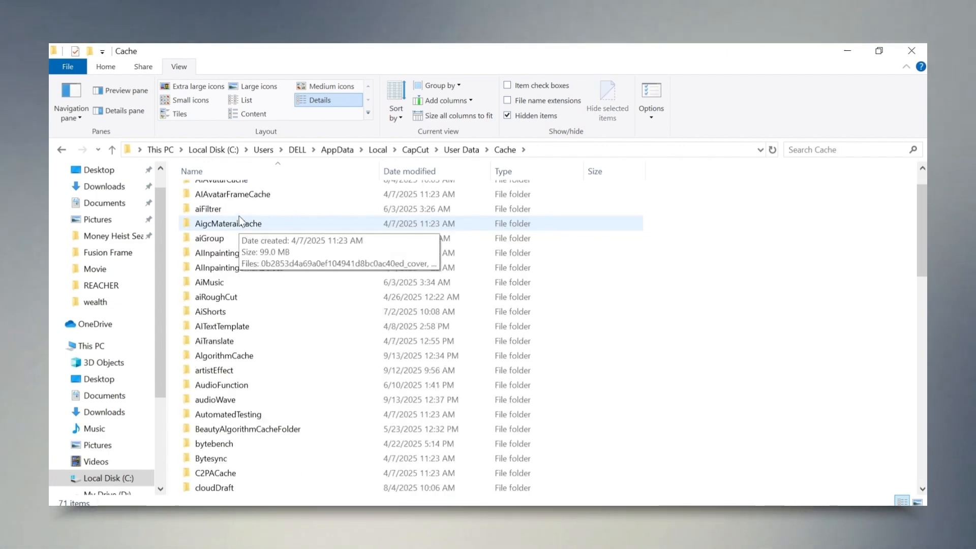
{"action": "scroll", "coordinate": [241, 222], "scroll_direction": "up", "scroll_amount": 1}
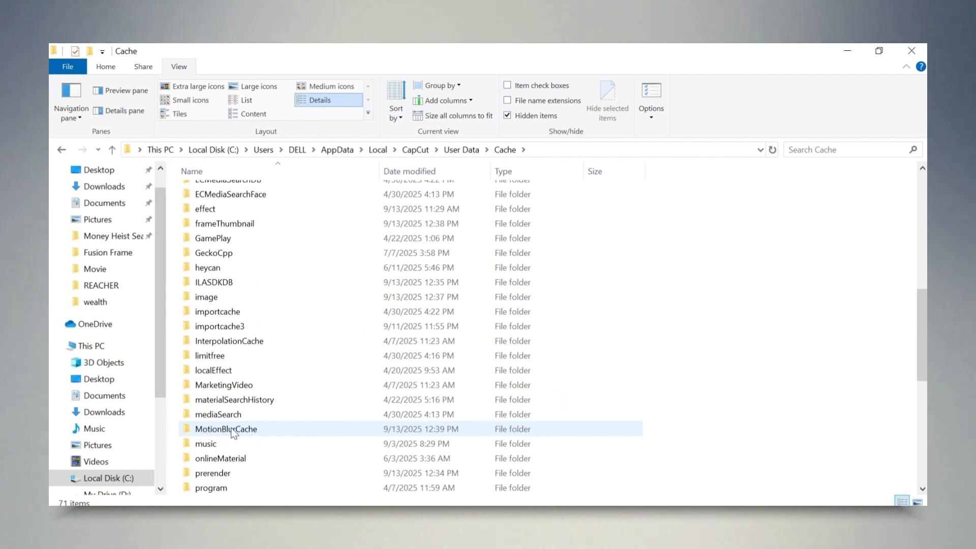
{"action": "double_click", "coordinate": [248, 430]}
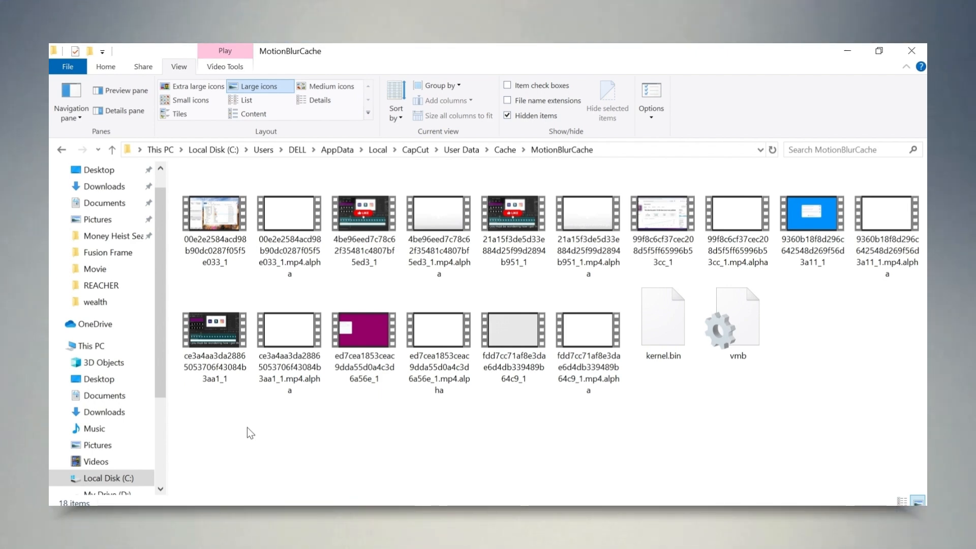
{"action": "double_click", "coordinate": [511, 329]}
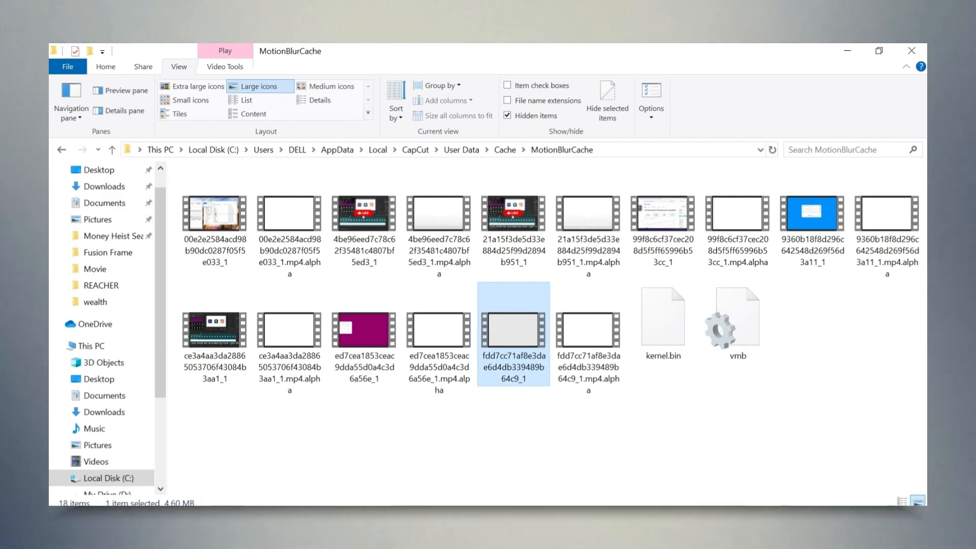
Bring the cached video into the CapCut timeline, align it to the start, and delete the motion-blurred compound clip beneath it
{"action": "left_click_drag", "start_coordinate": [529, 350], "coordinate": [285, 392]}
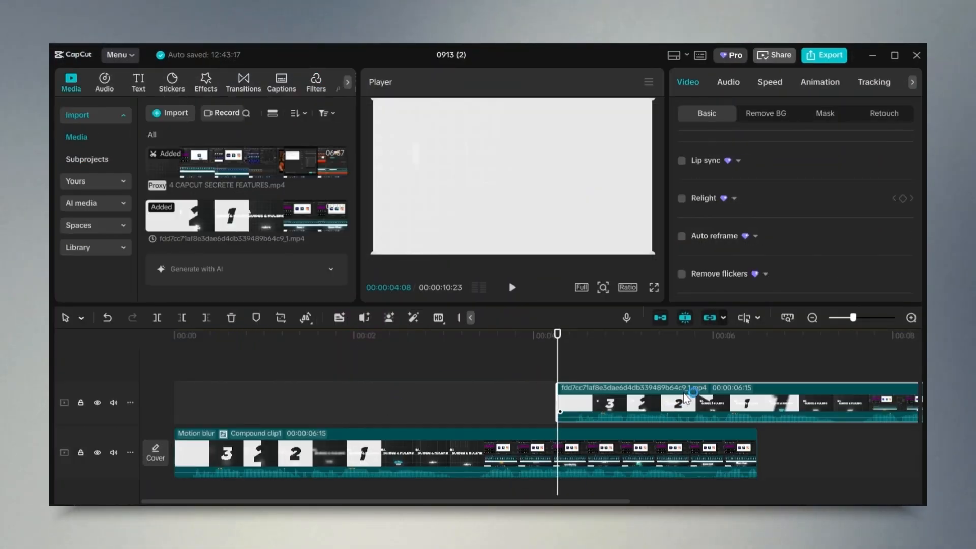
{"action": "left_click_drag", "start_coordinate": [686, 398], "coordinate": [302, 398]}
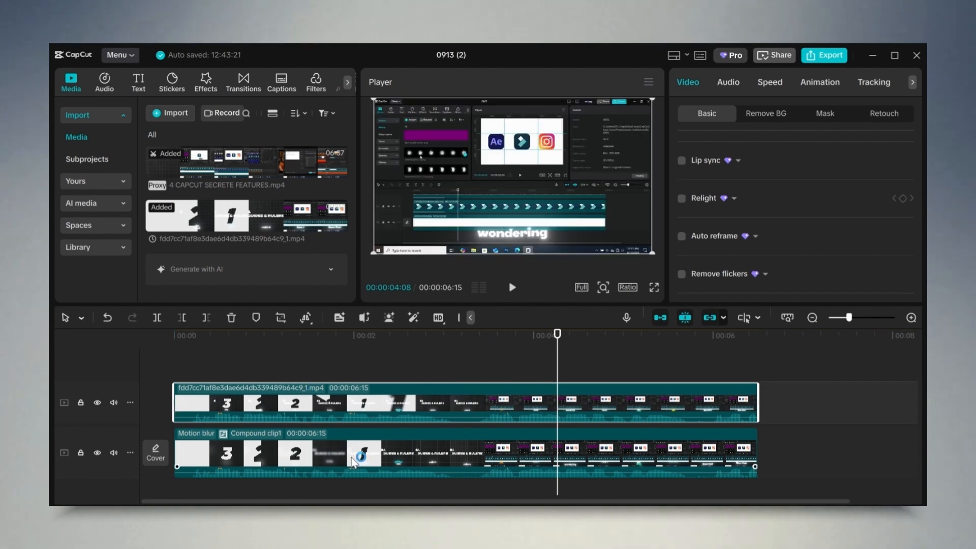
{"action": "left_click", "coordinate": [361, 450]}
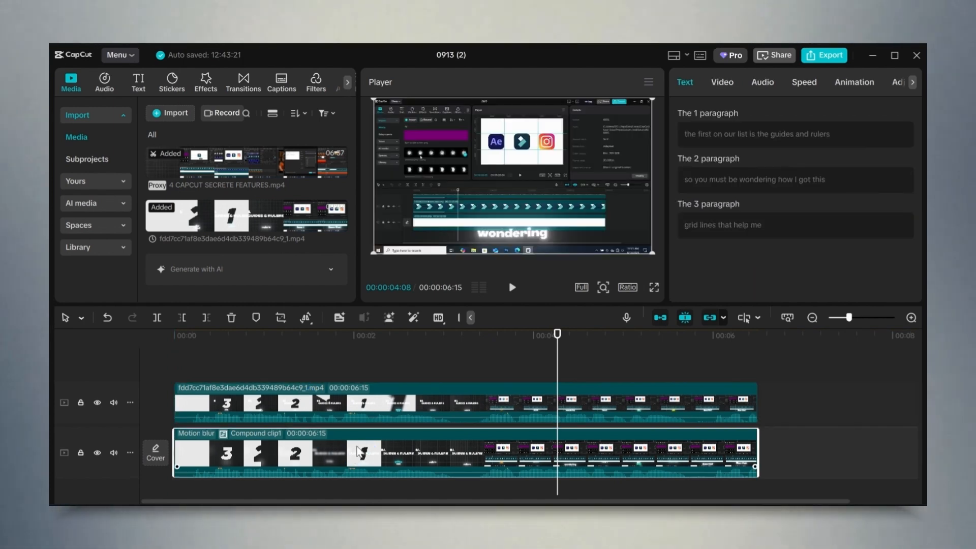
{"action": "key", "text": "Delete"}
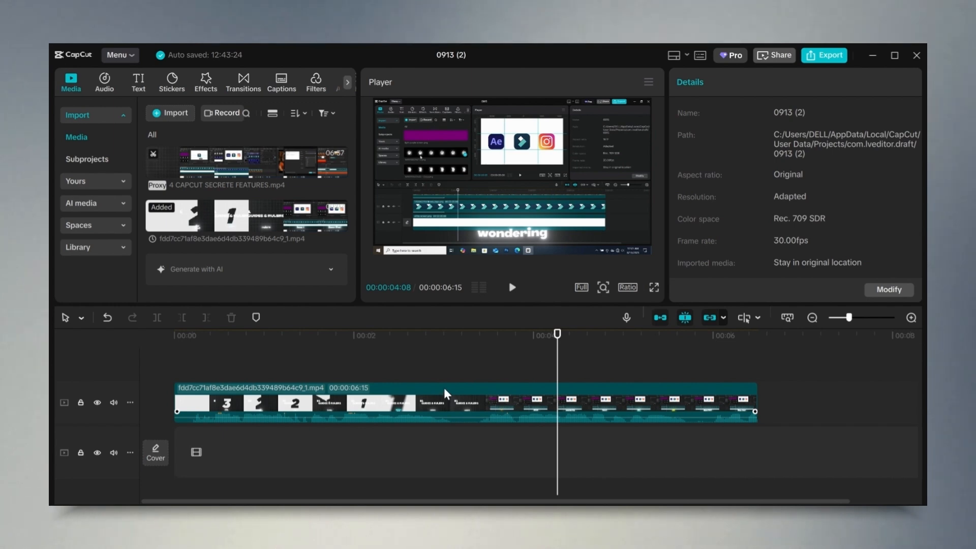
Export the project as an H.264 mp4 at 1080P and 30fps, and close the export window
{"action": "left_click", "coordinate": [816, 55]}
{"action": "left_click", "coordinate": [624, 217]}
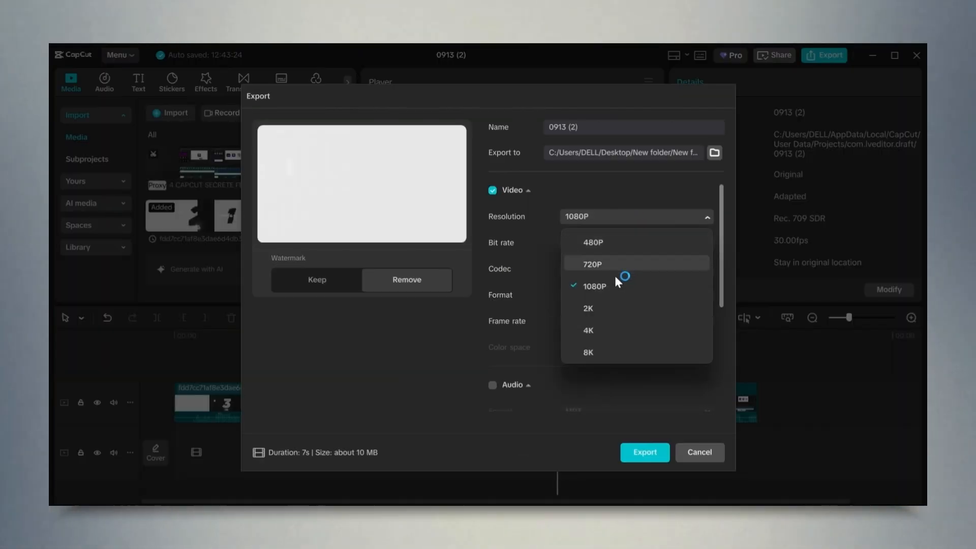
{"action": "left_click", "coordinate": [702, 217]}
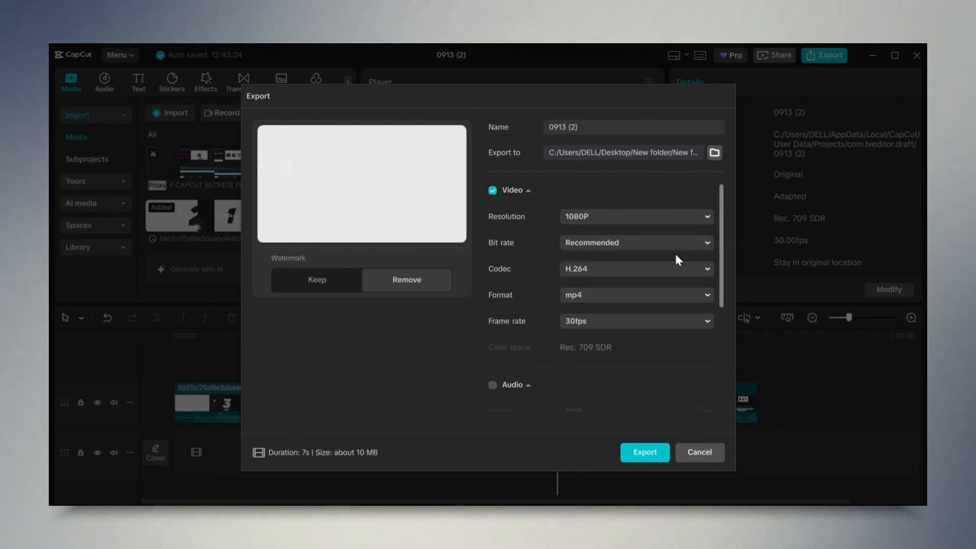
{"action": "left_click", "coordinate": [664, 323]}
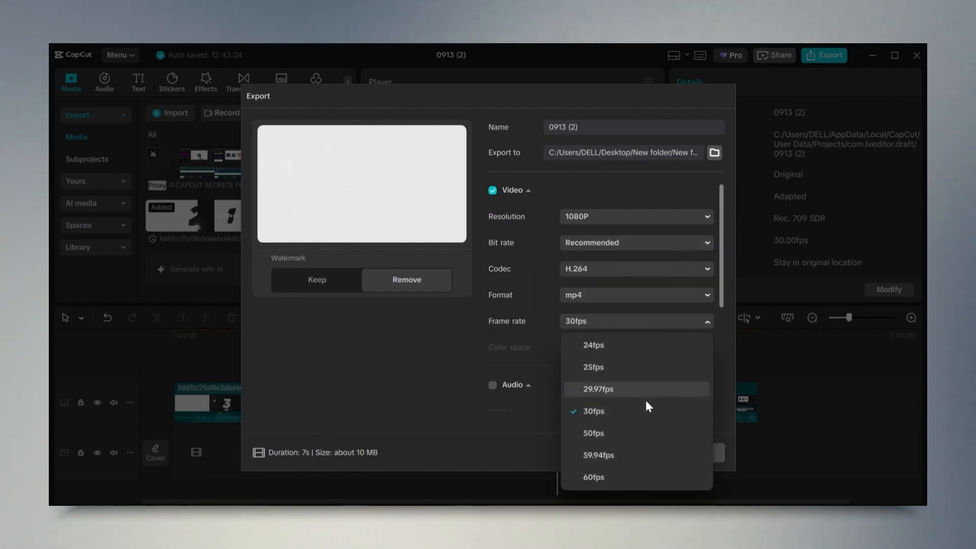
{"action": "left_click", "coordinate": [673, 319]}
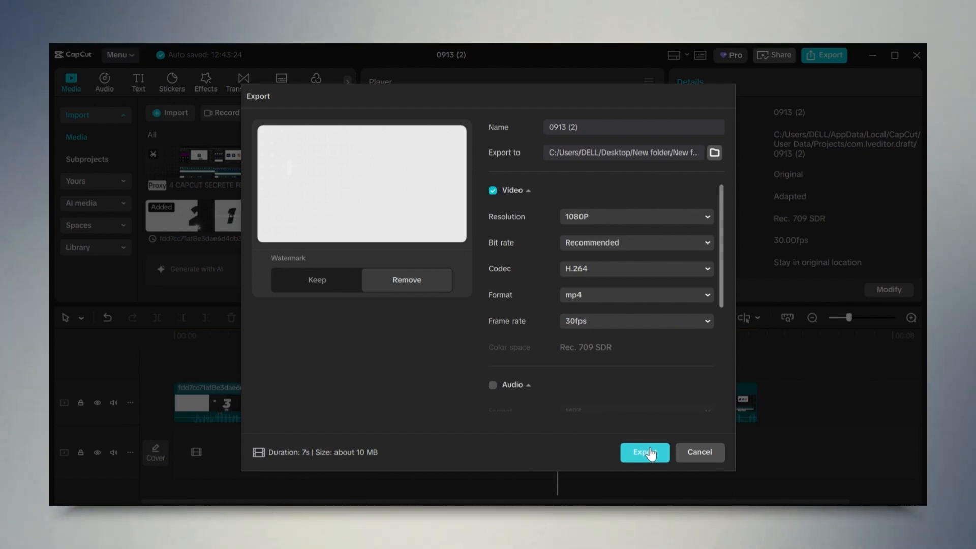
{"action": "left_click", "coordinate": [651, 453]}
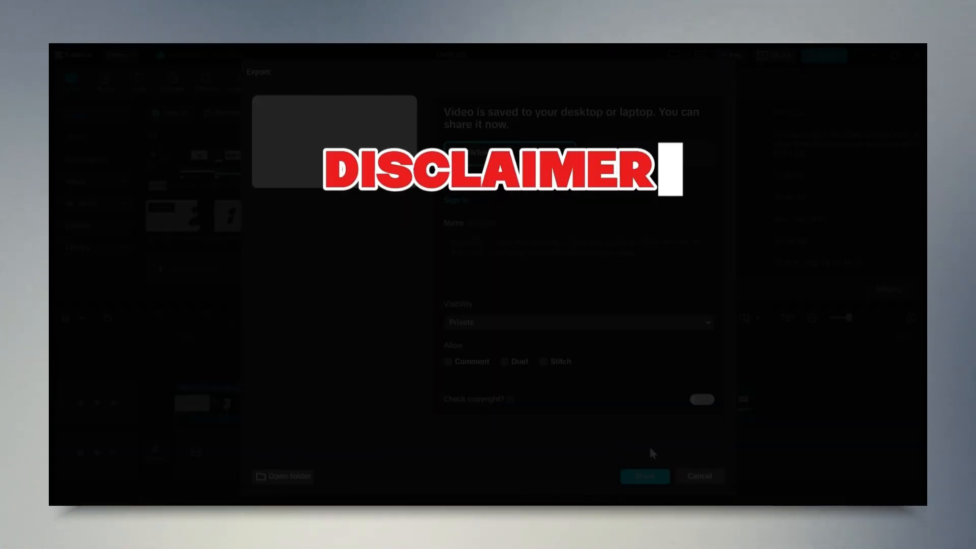
{"action": "left_click", "coordinate": [712, 476]}
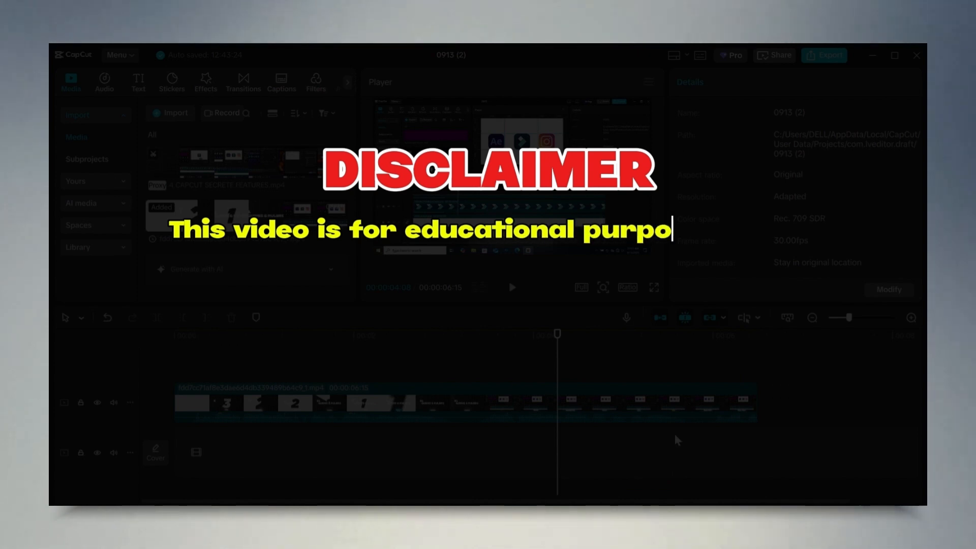